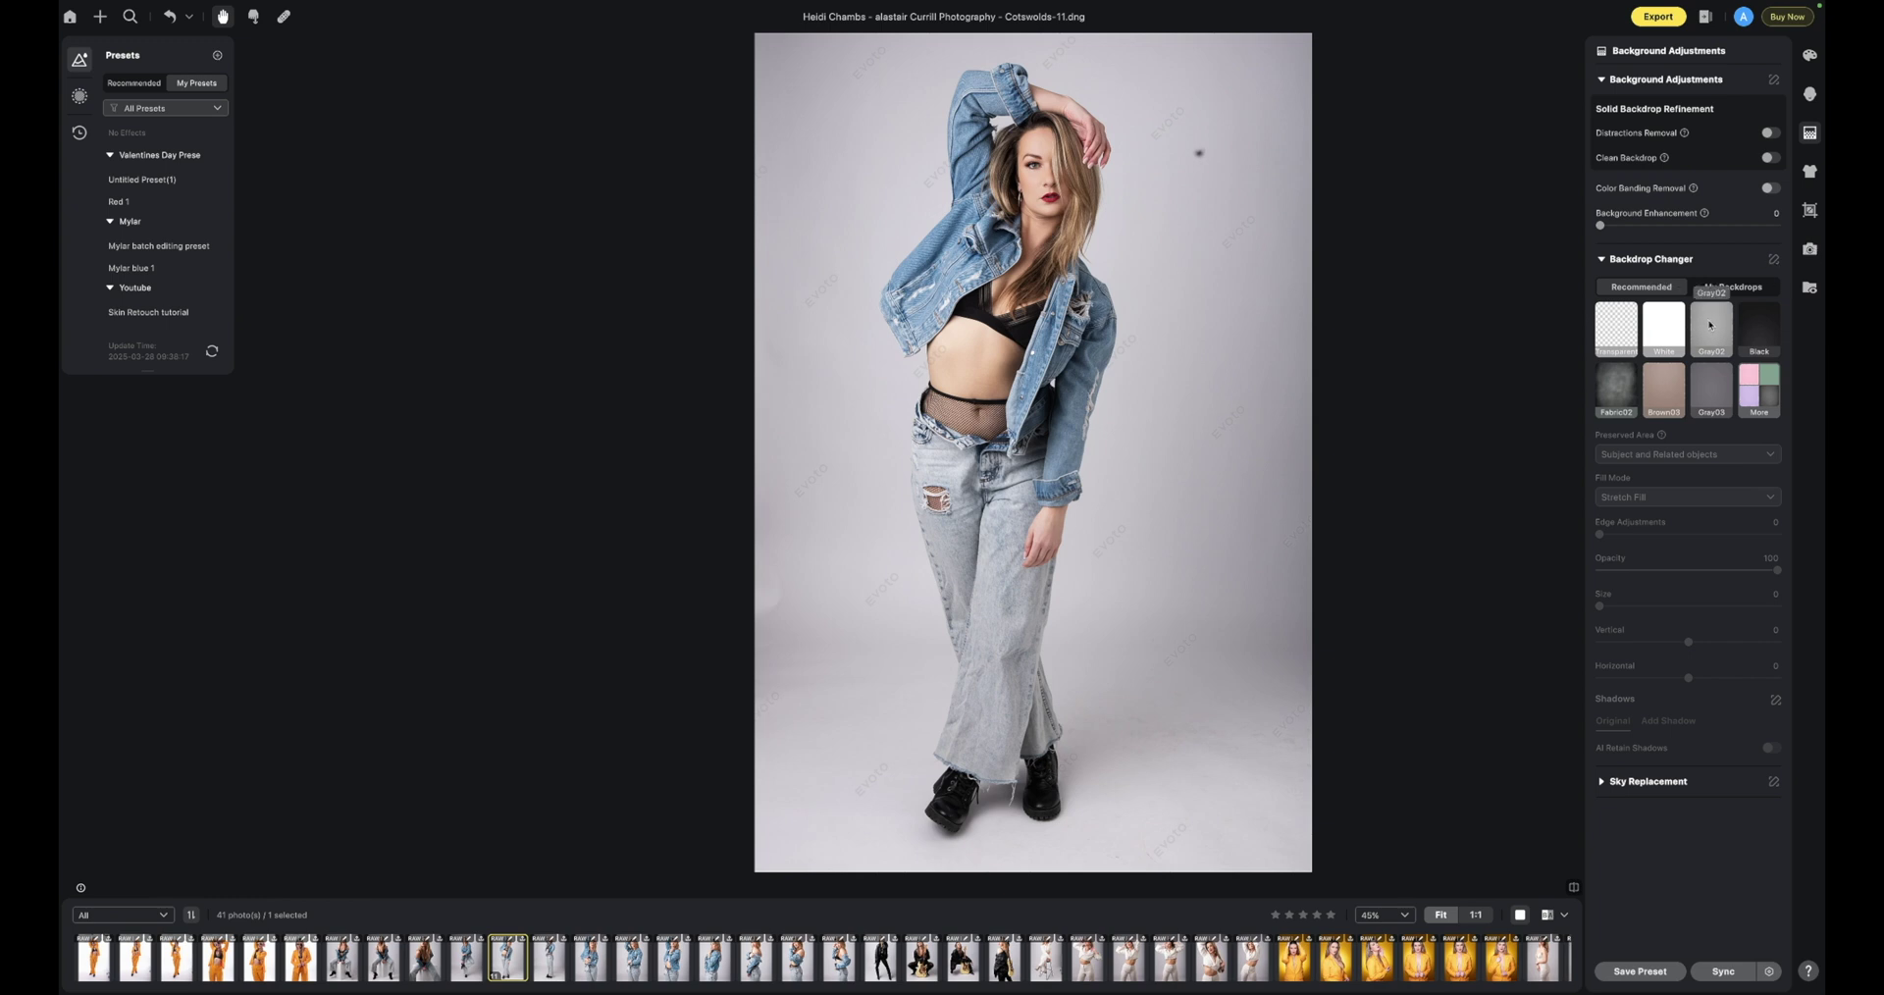
click(1709, 324)
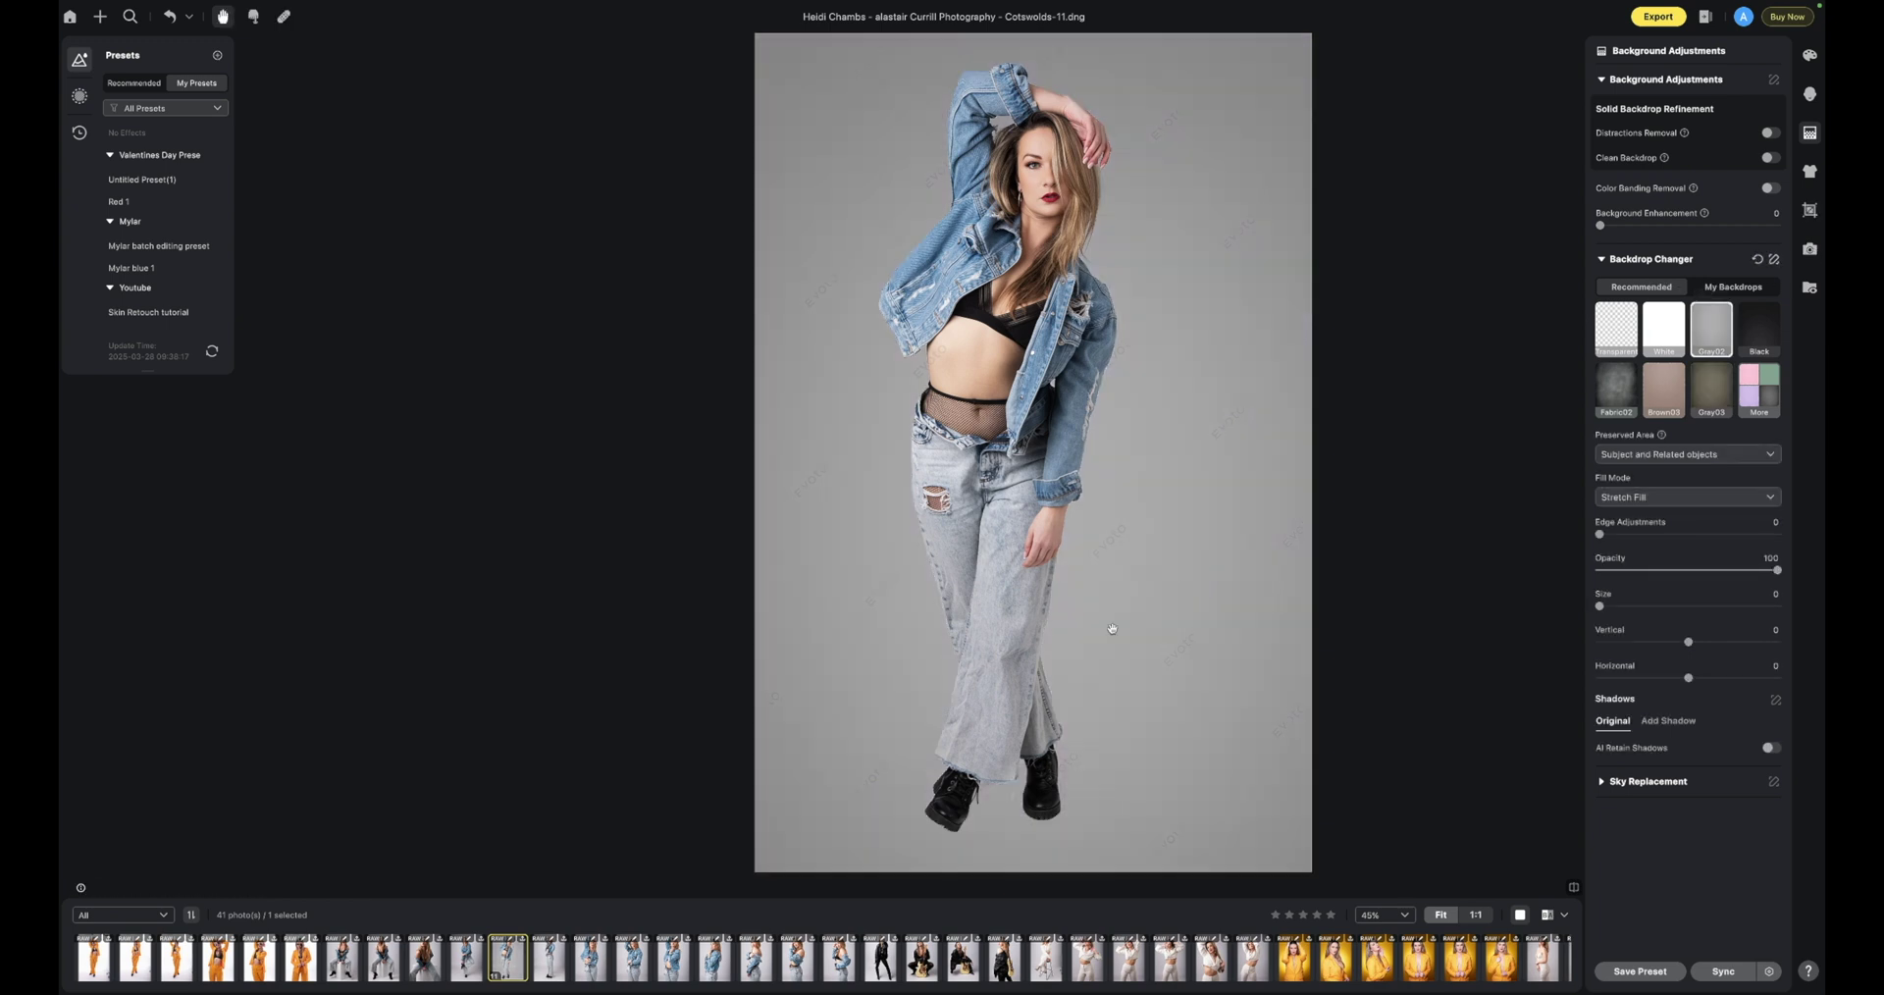
scroll(1014, 765, down, 2)
scroll(1014, 765, up, 3)
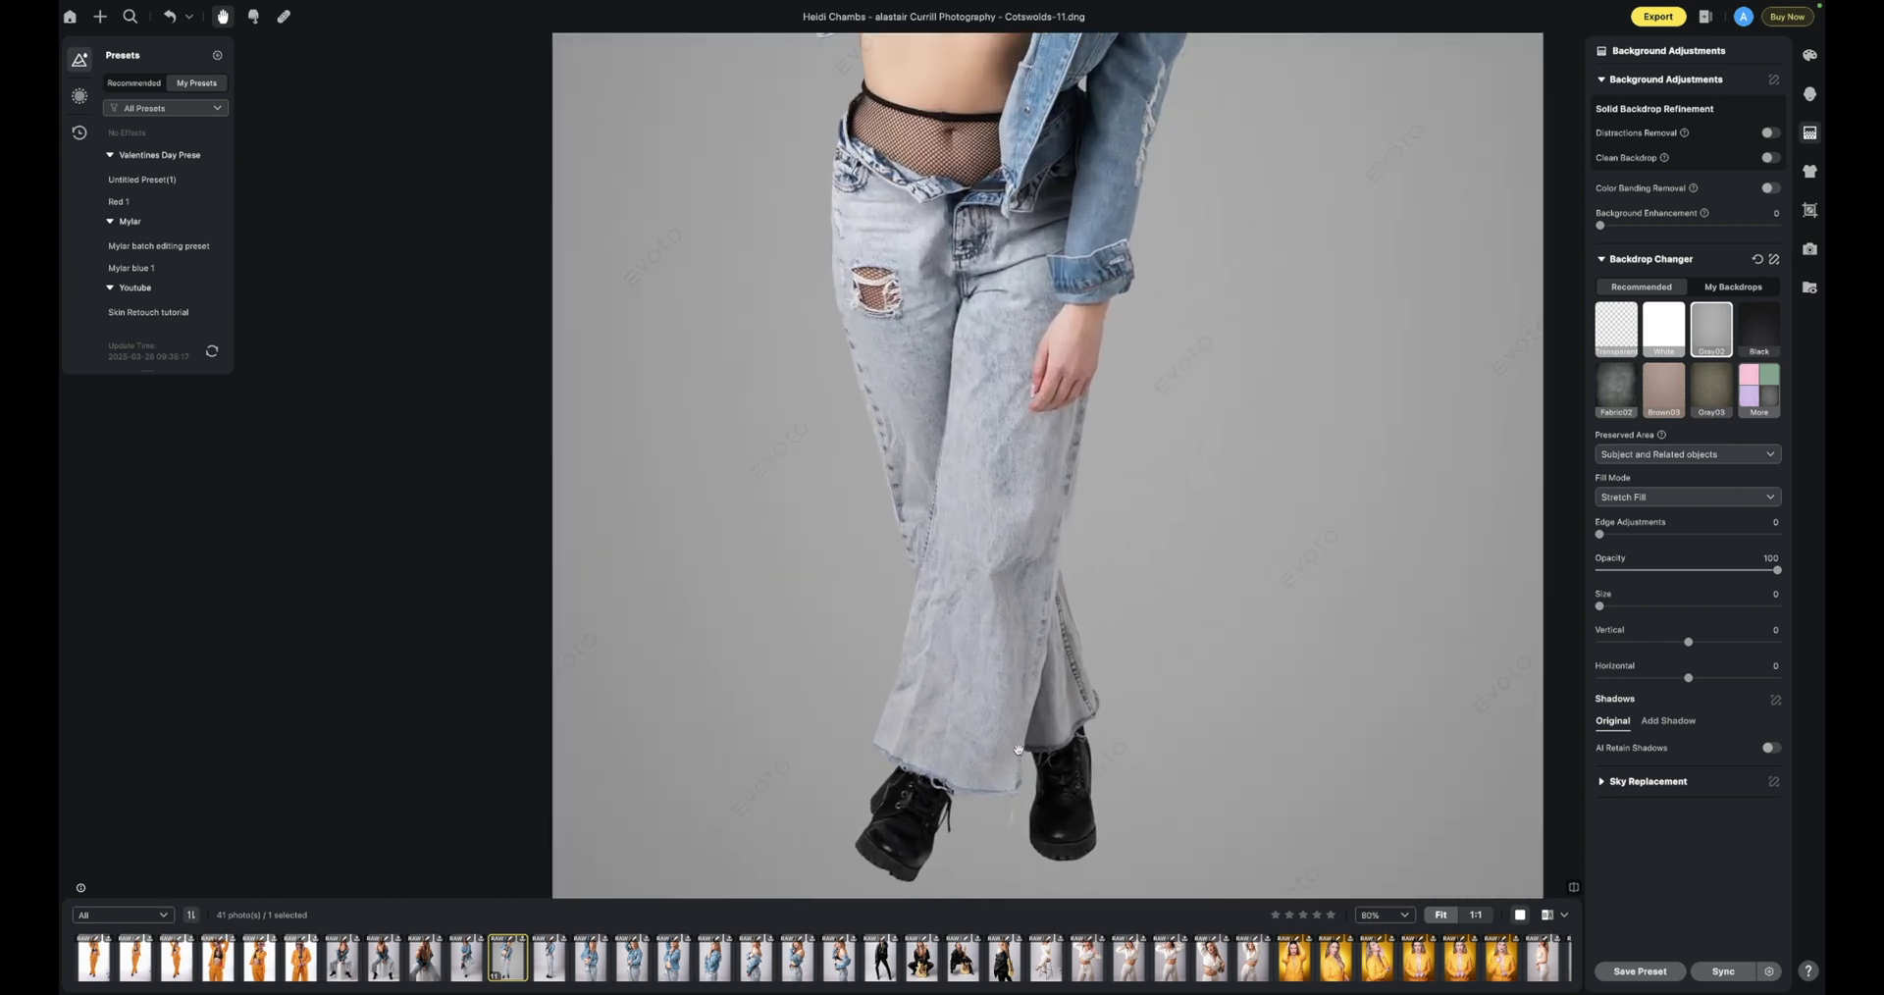
drag(1014, 766, 1016, 663)
scroll(1015, 662, up, 2)
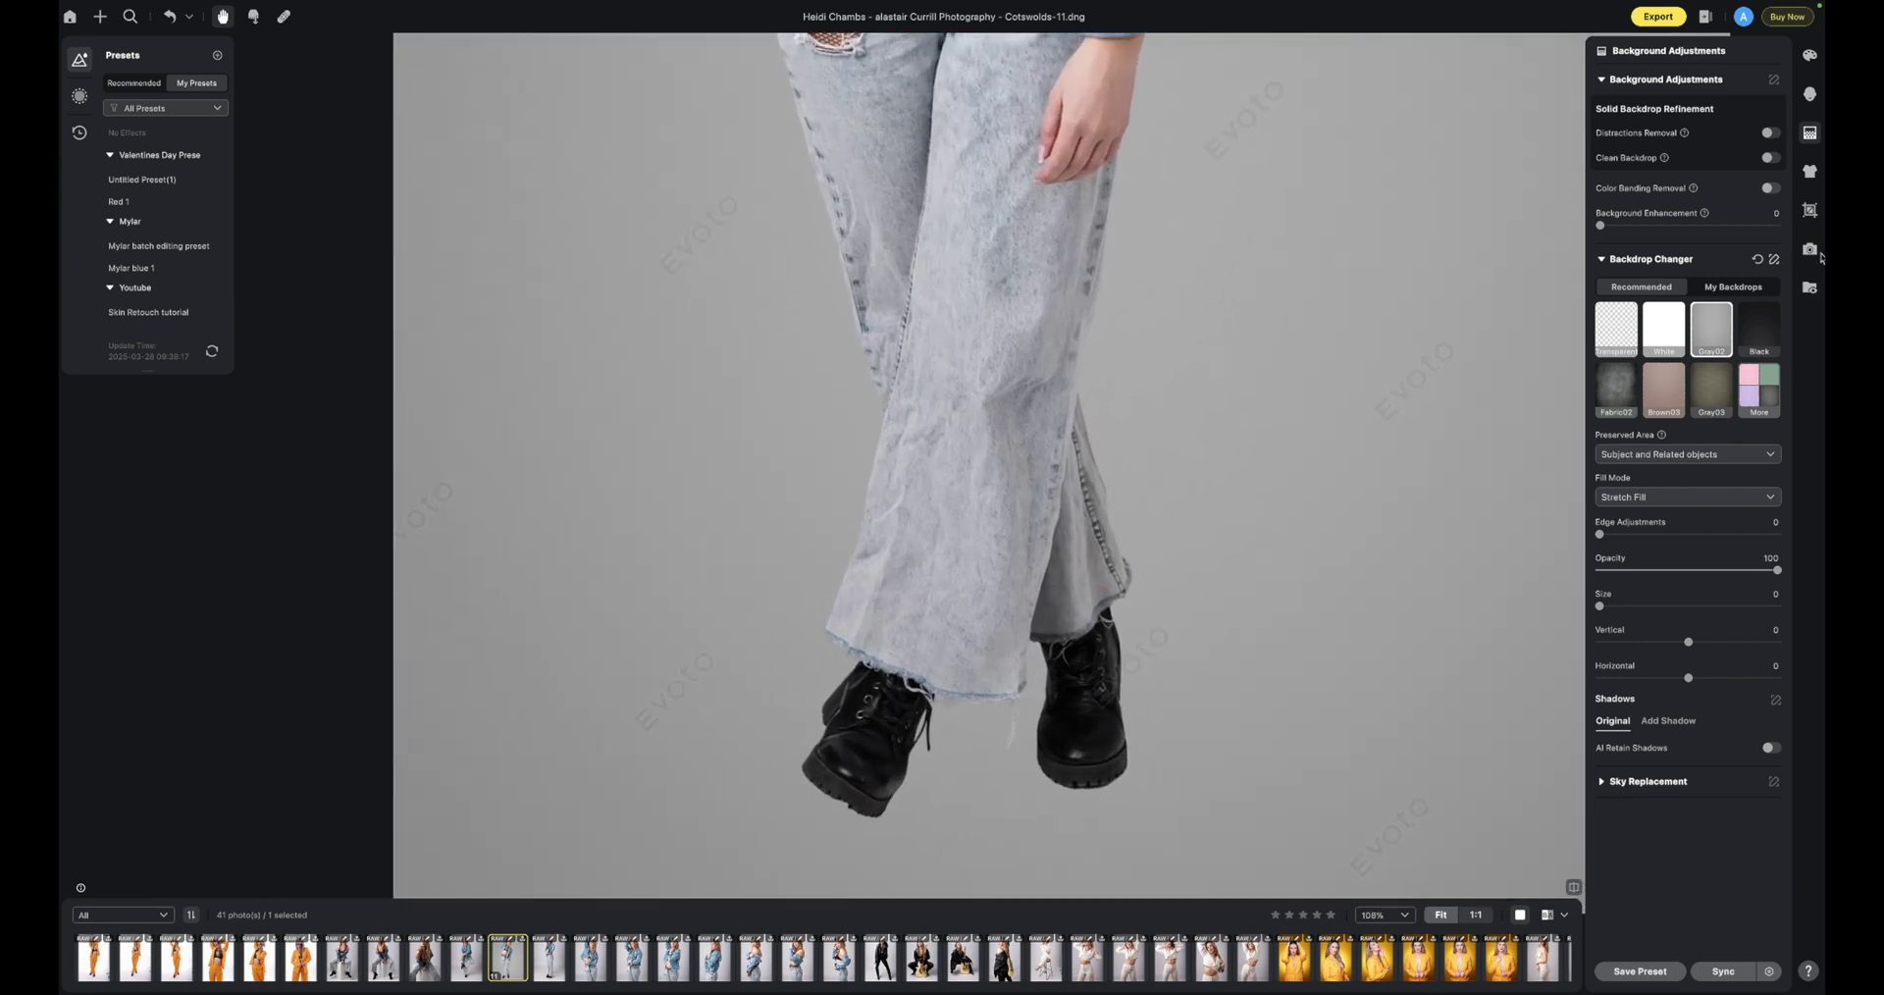
click(1760, 261)
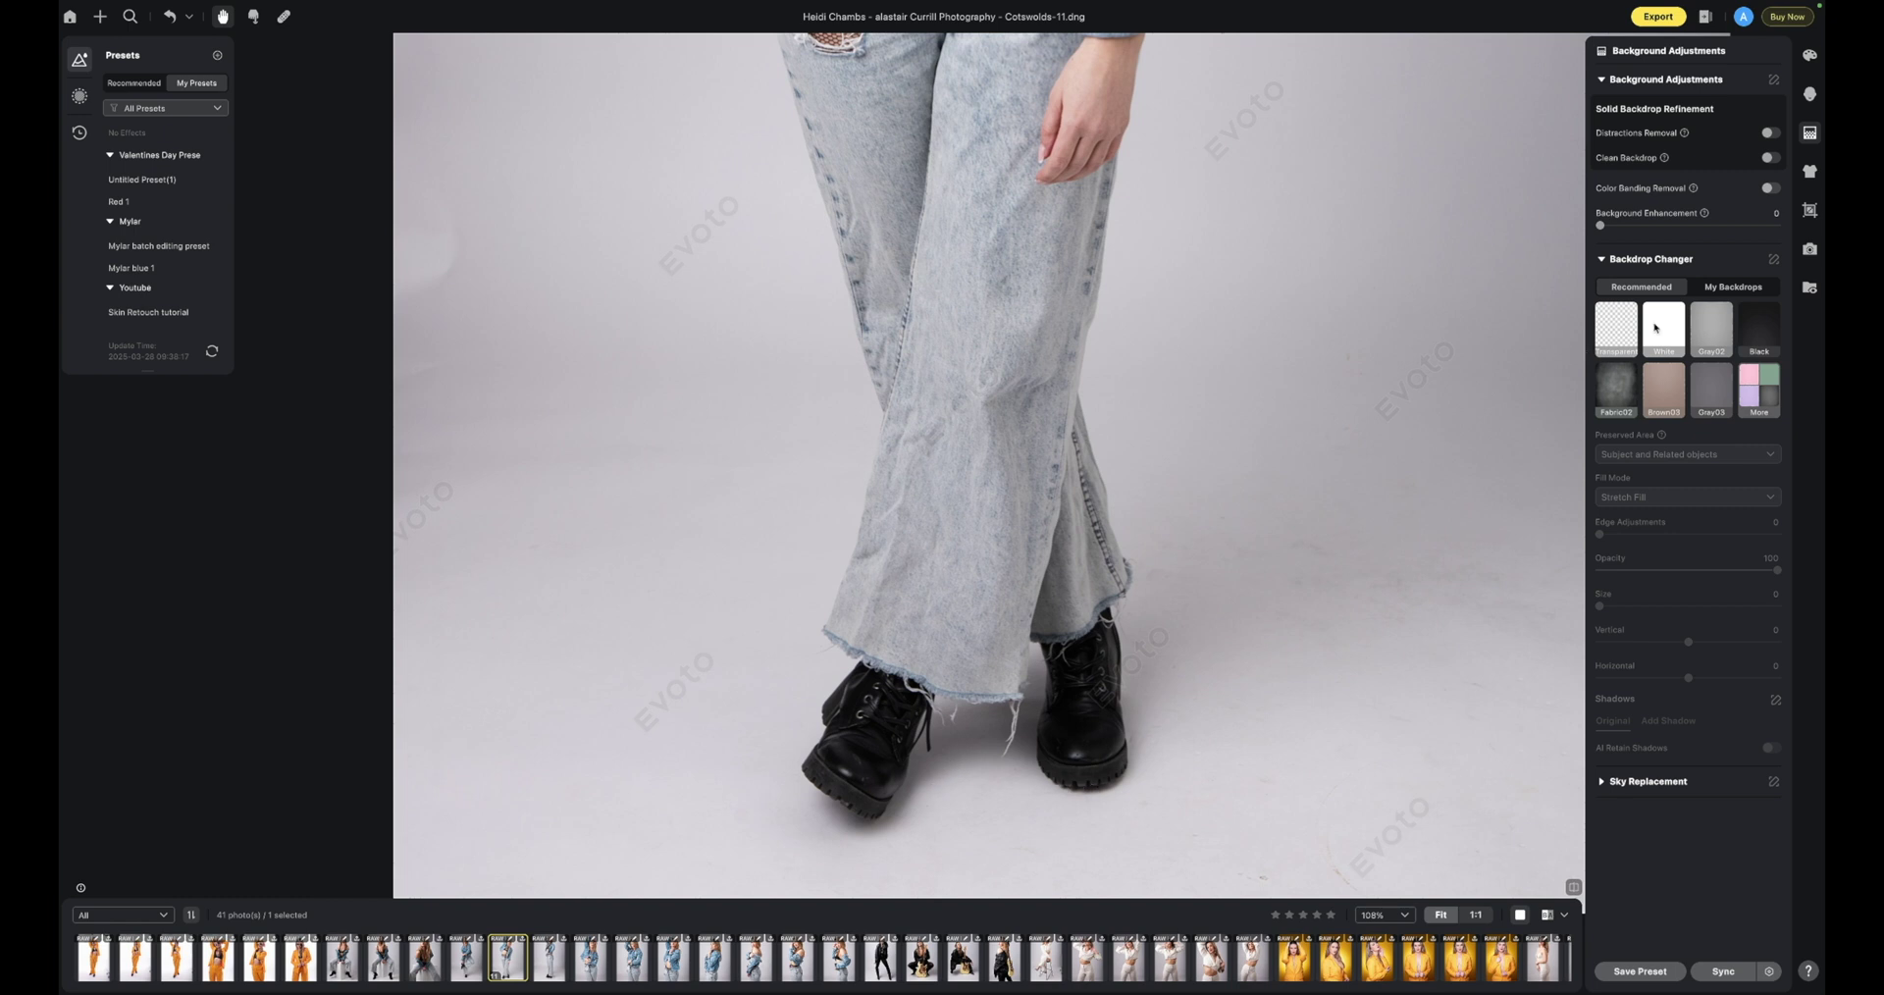
click(1706, 327)
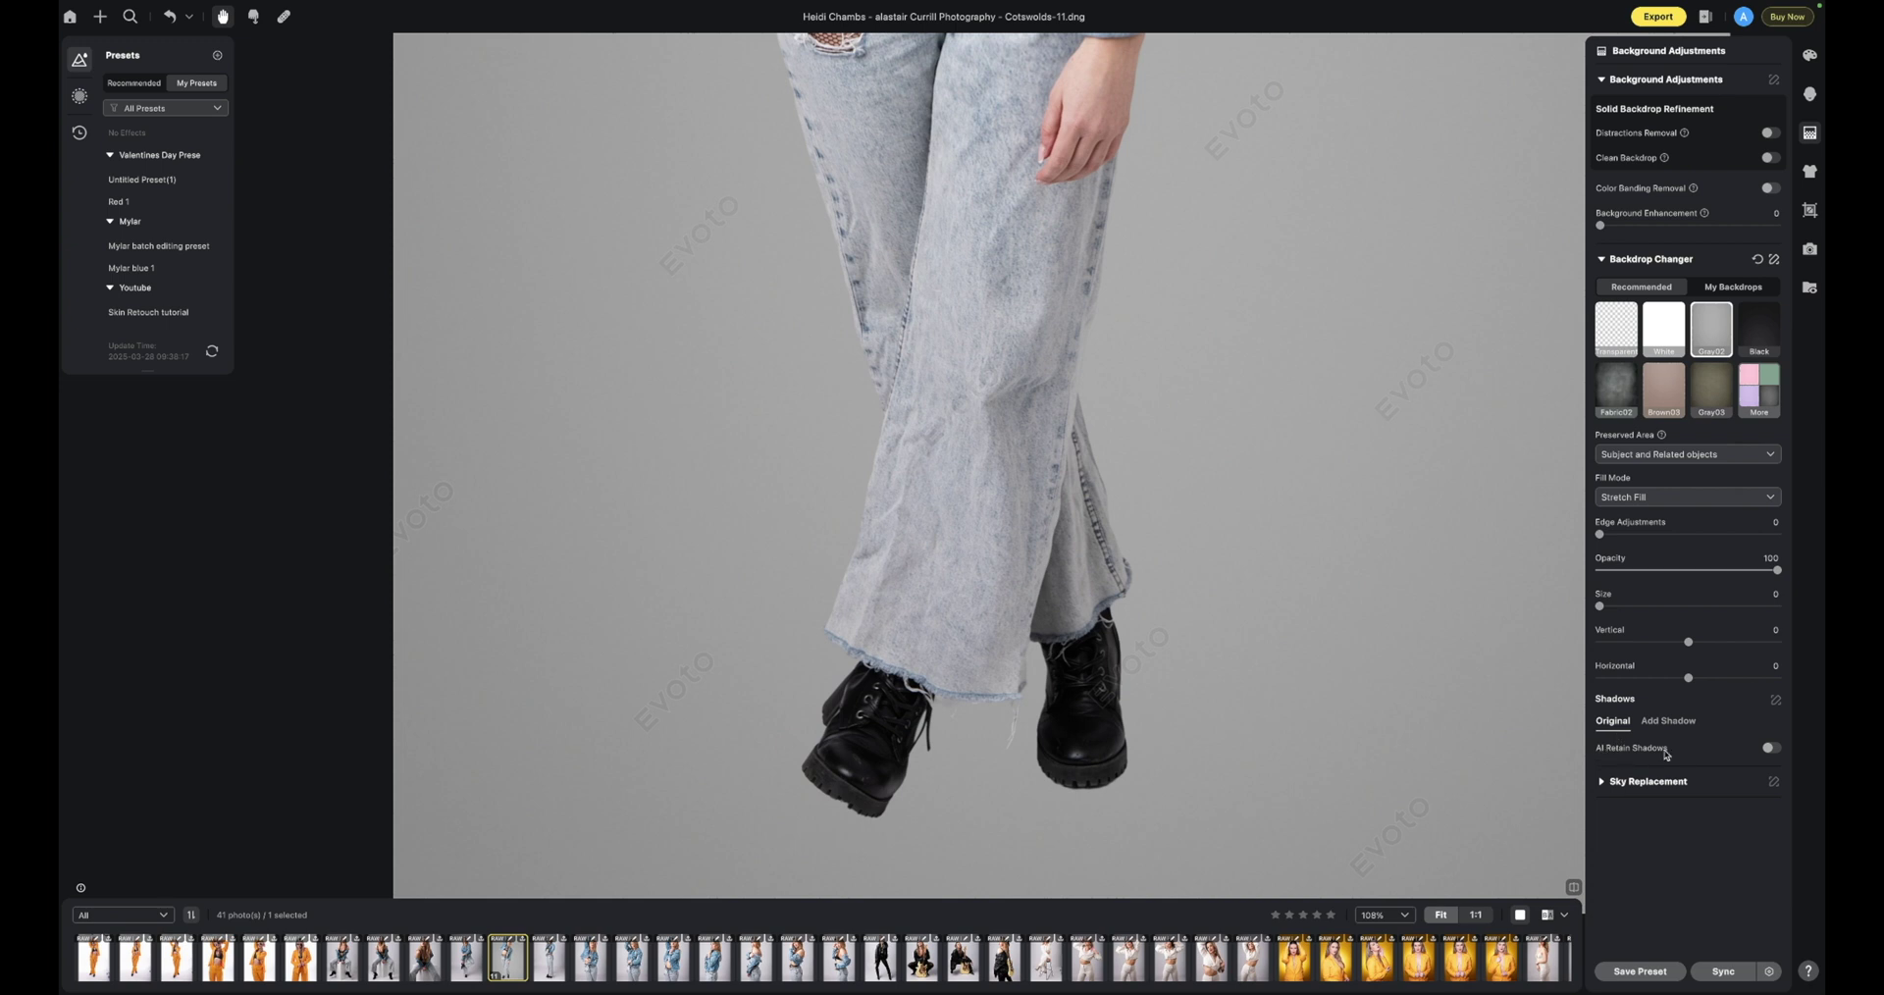
- Turn on retained floor shadows, then compare against the original backdrop and reapply grey
click(1771, 748)
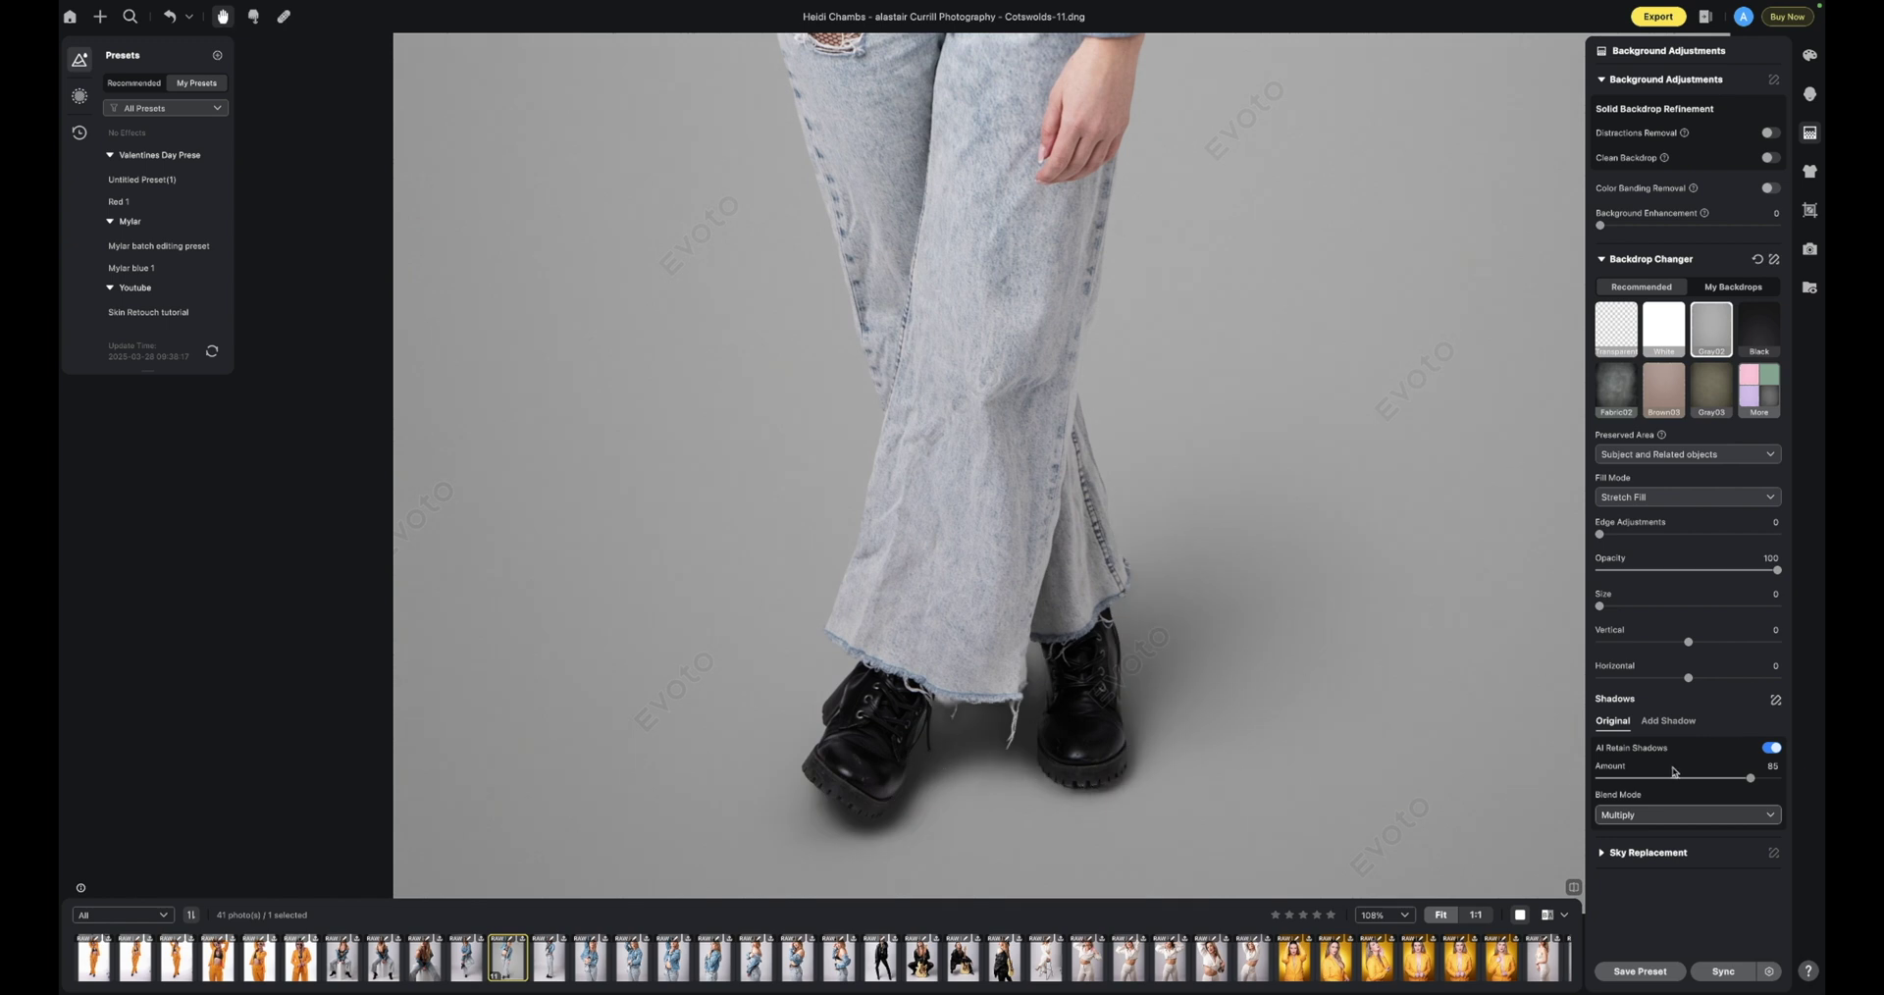
drag(1750, 778, 1600, 780)
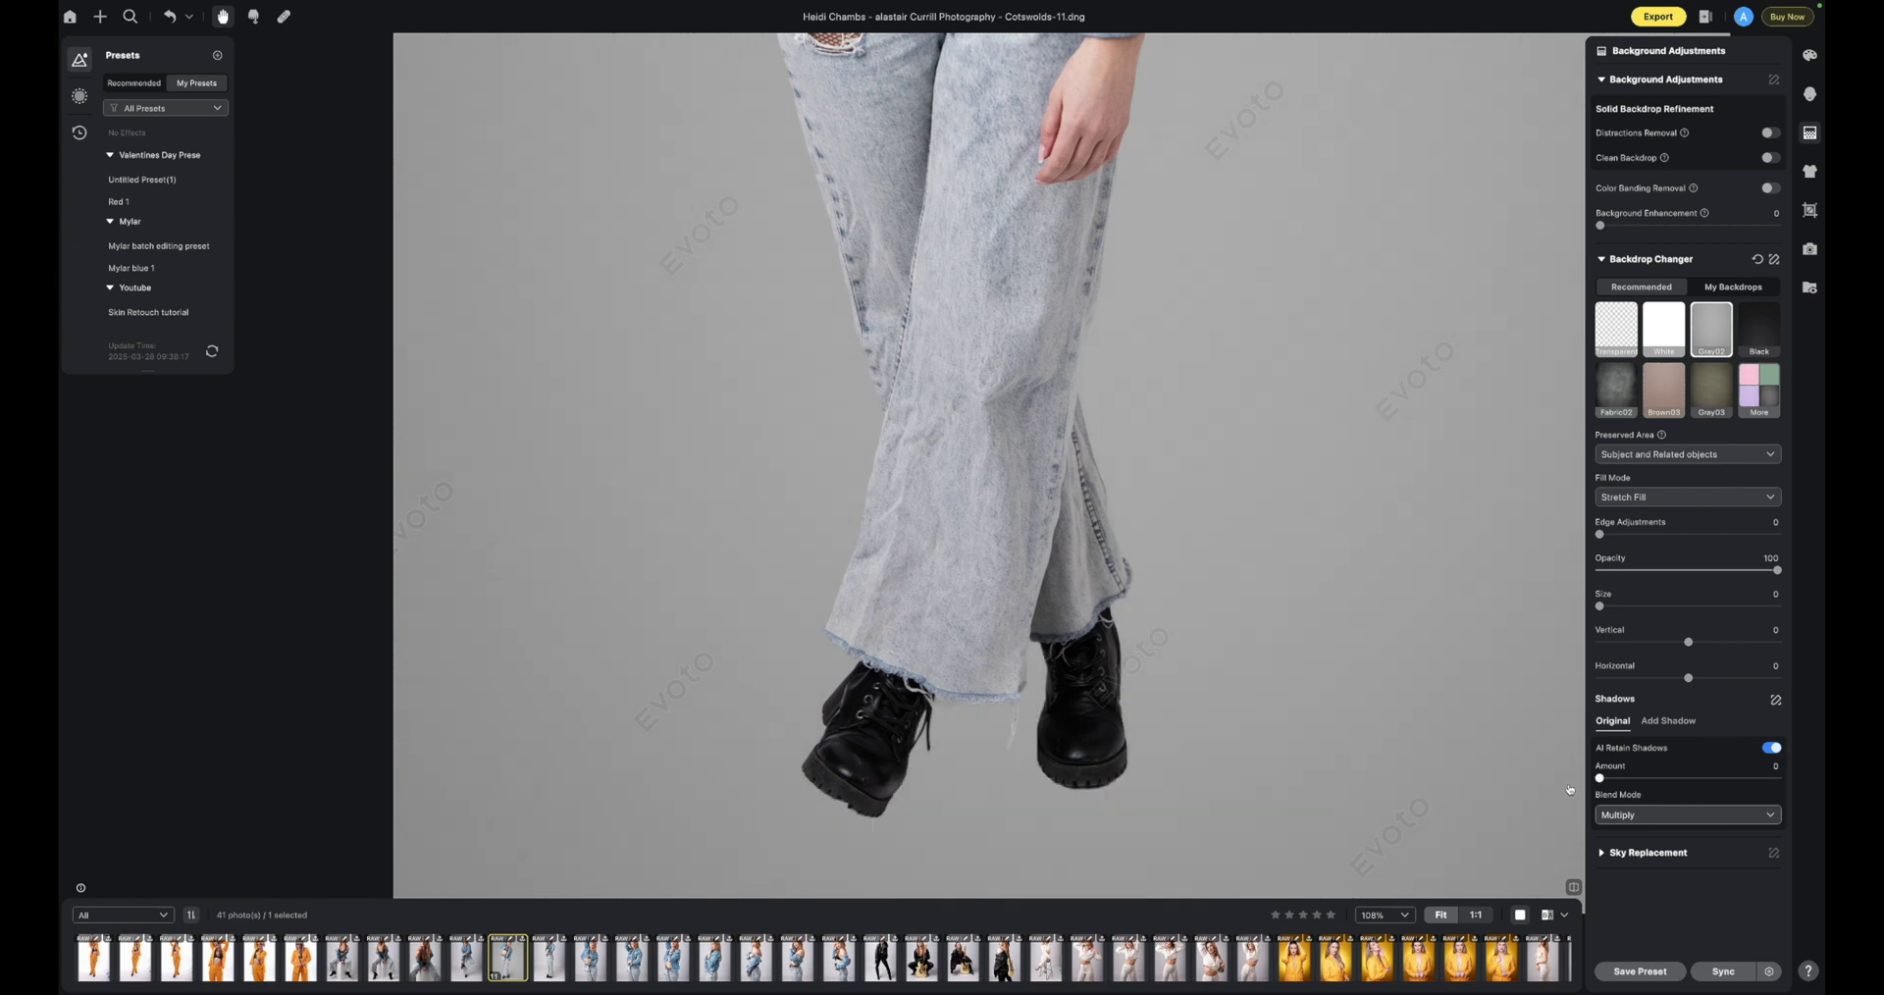
click(1757, 261)
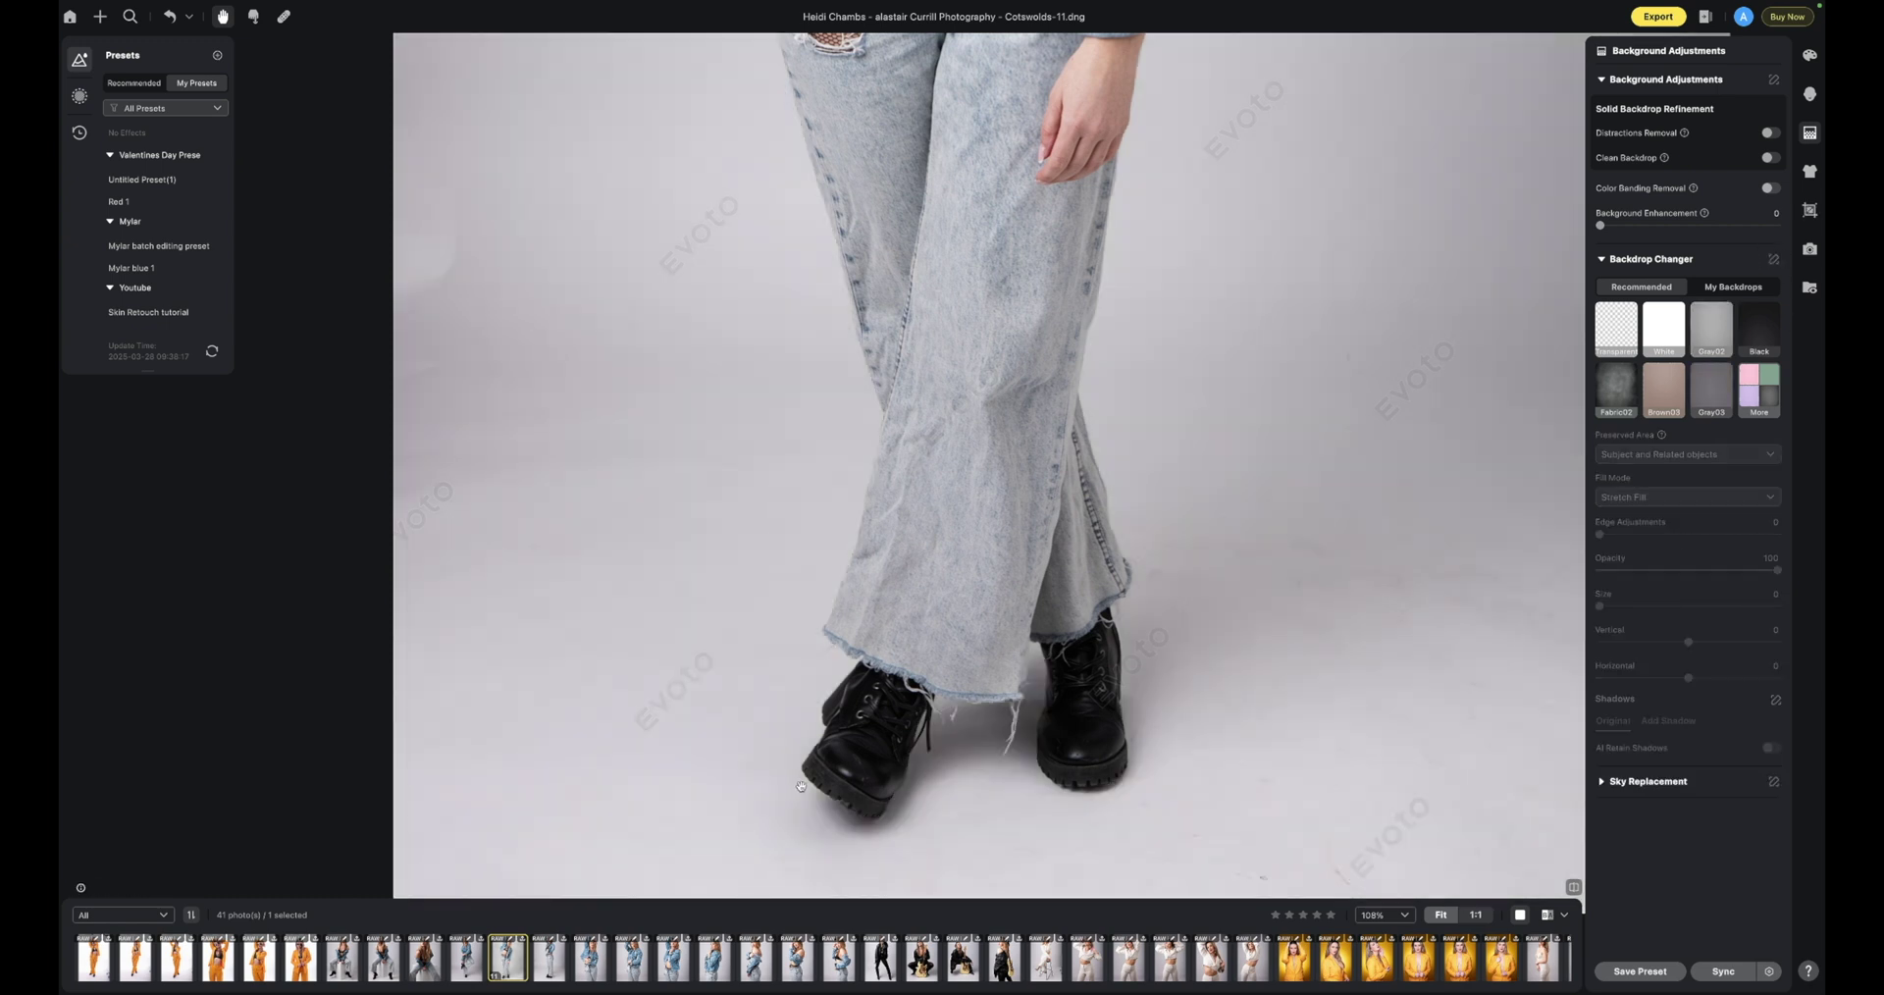
click(1720, 341)
- Re-enable the retained boot shadow and settle its Amount at 71
click(1770, 748)
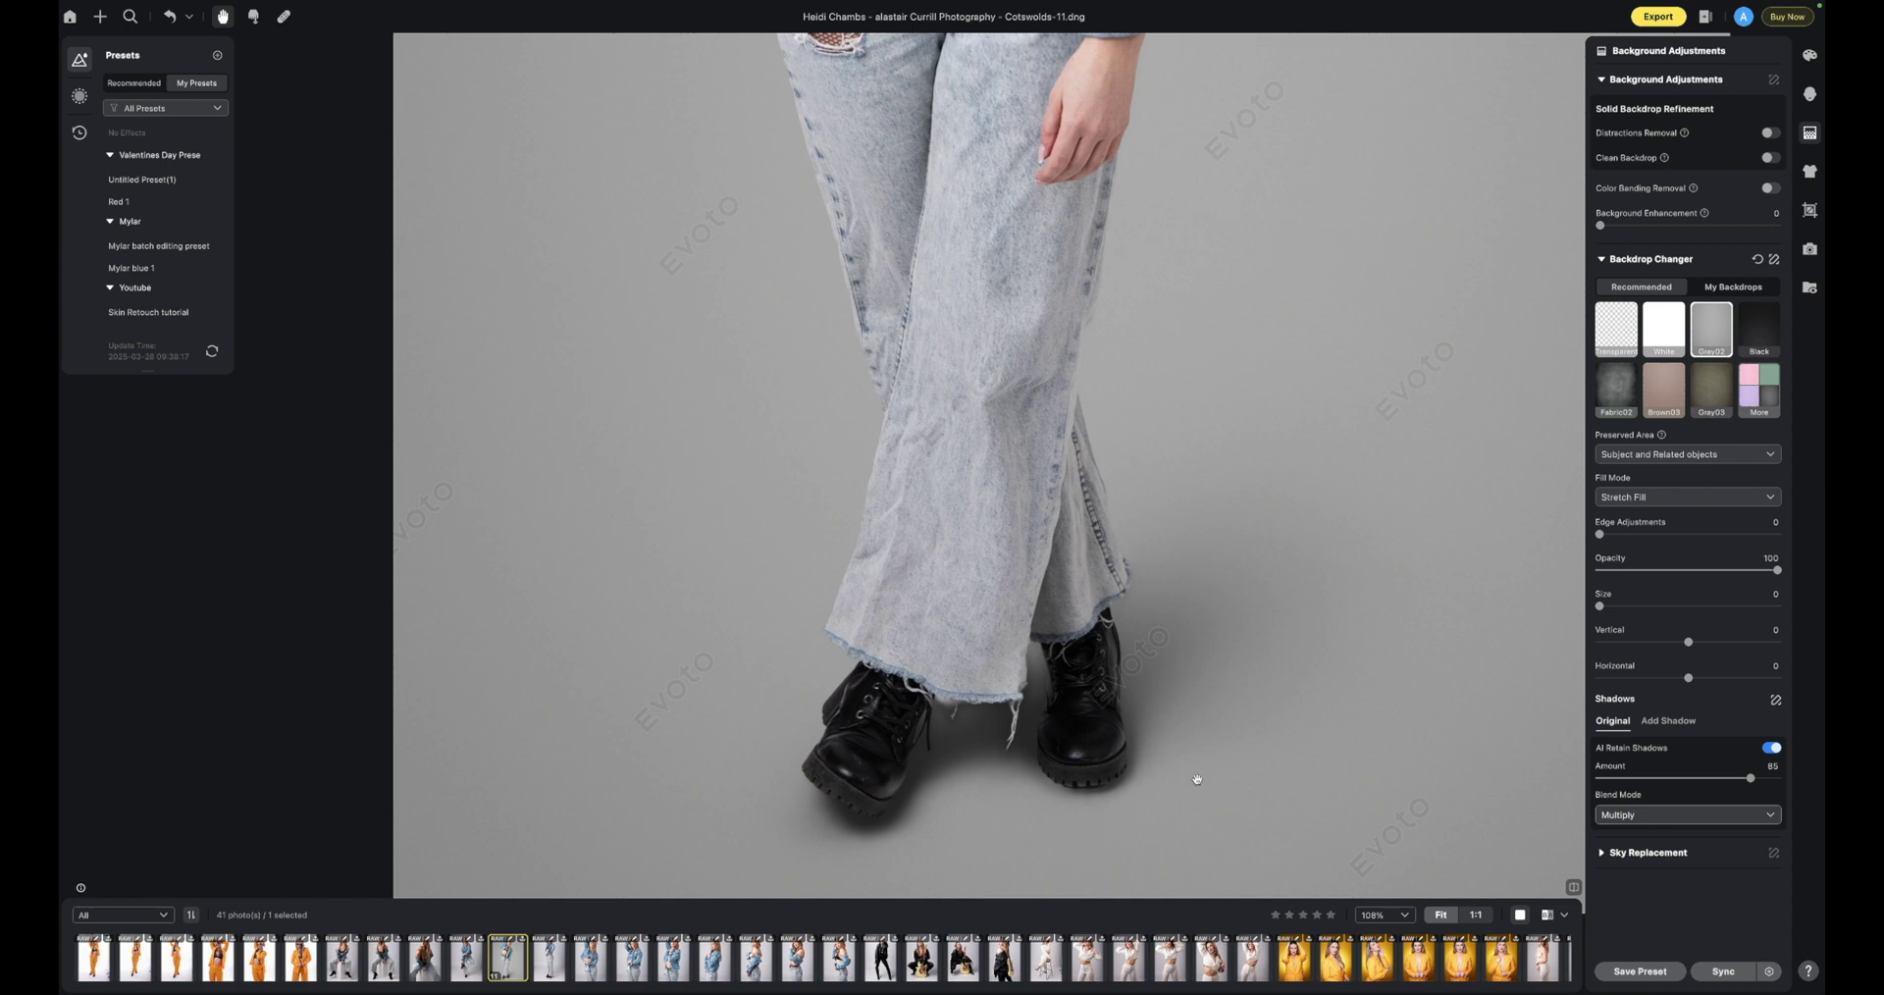
drag(1751, 778, 1573, 782)
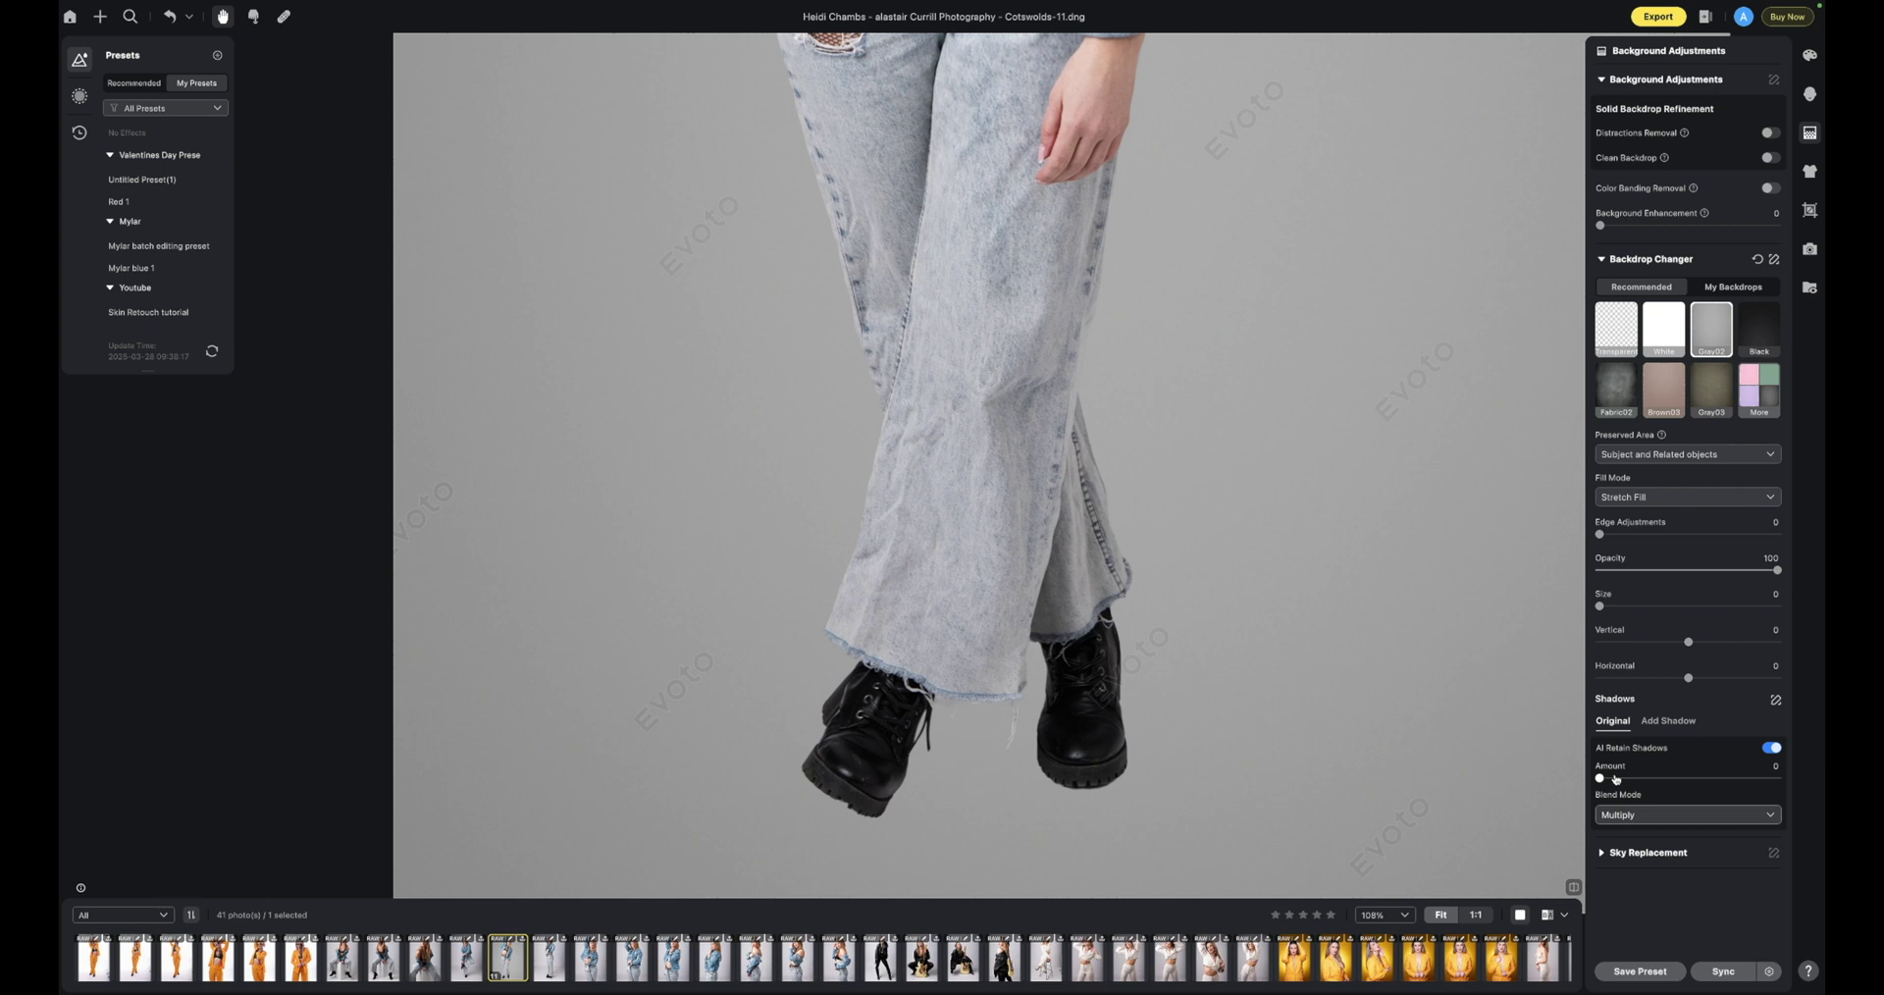
drag(1610, 780, 1725, 777)
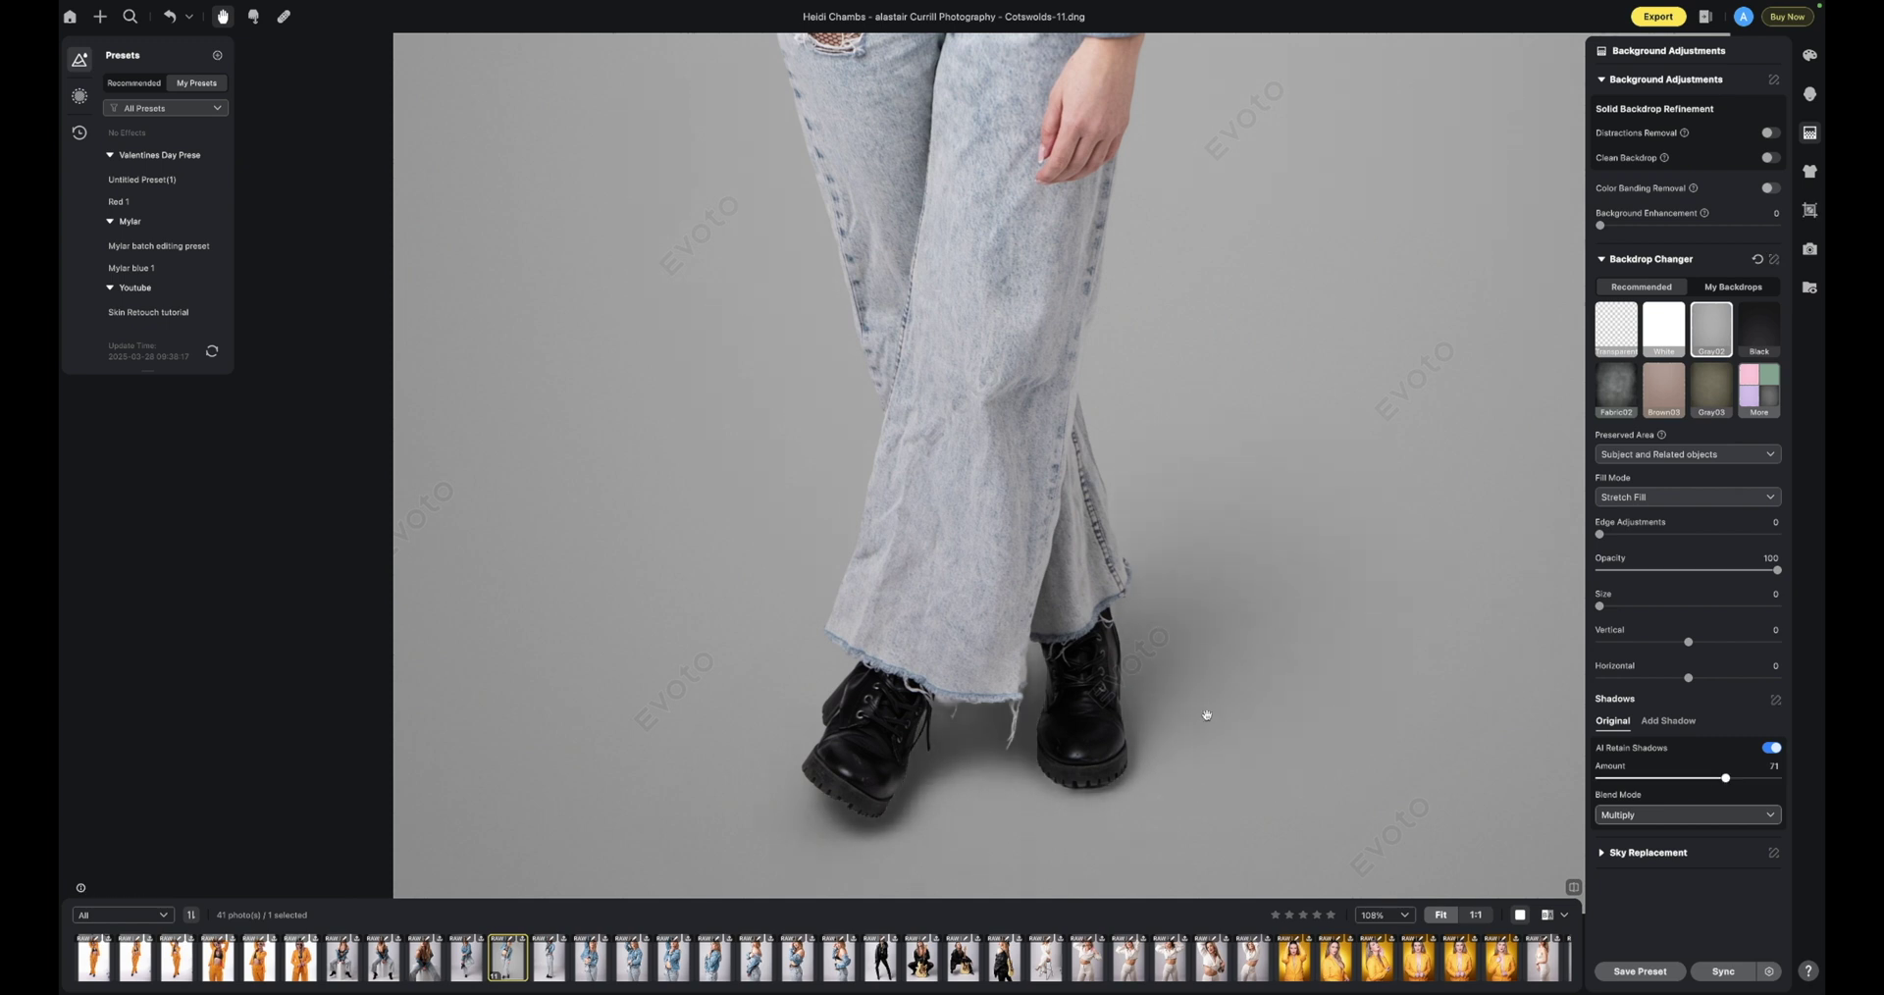
scroll(1097, 718, down, 2)
scroll(1097, 718, down, 5)
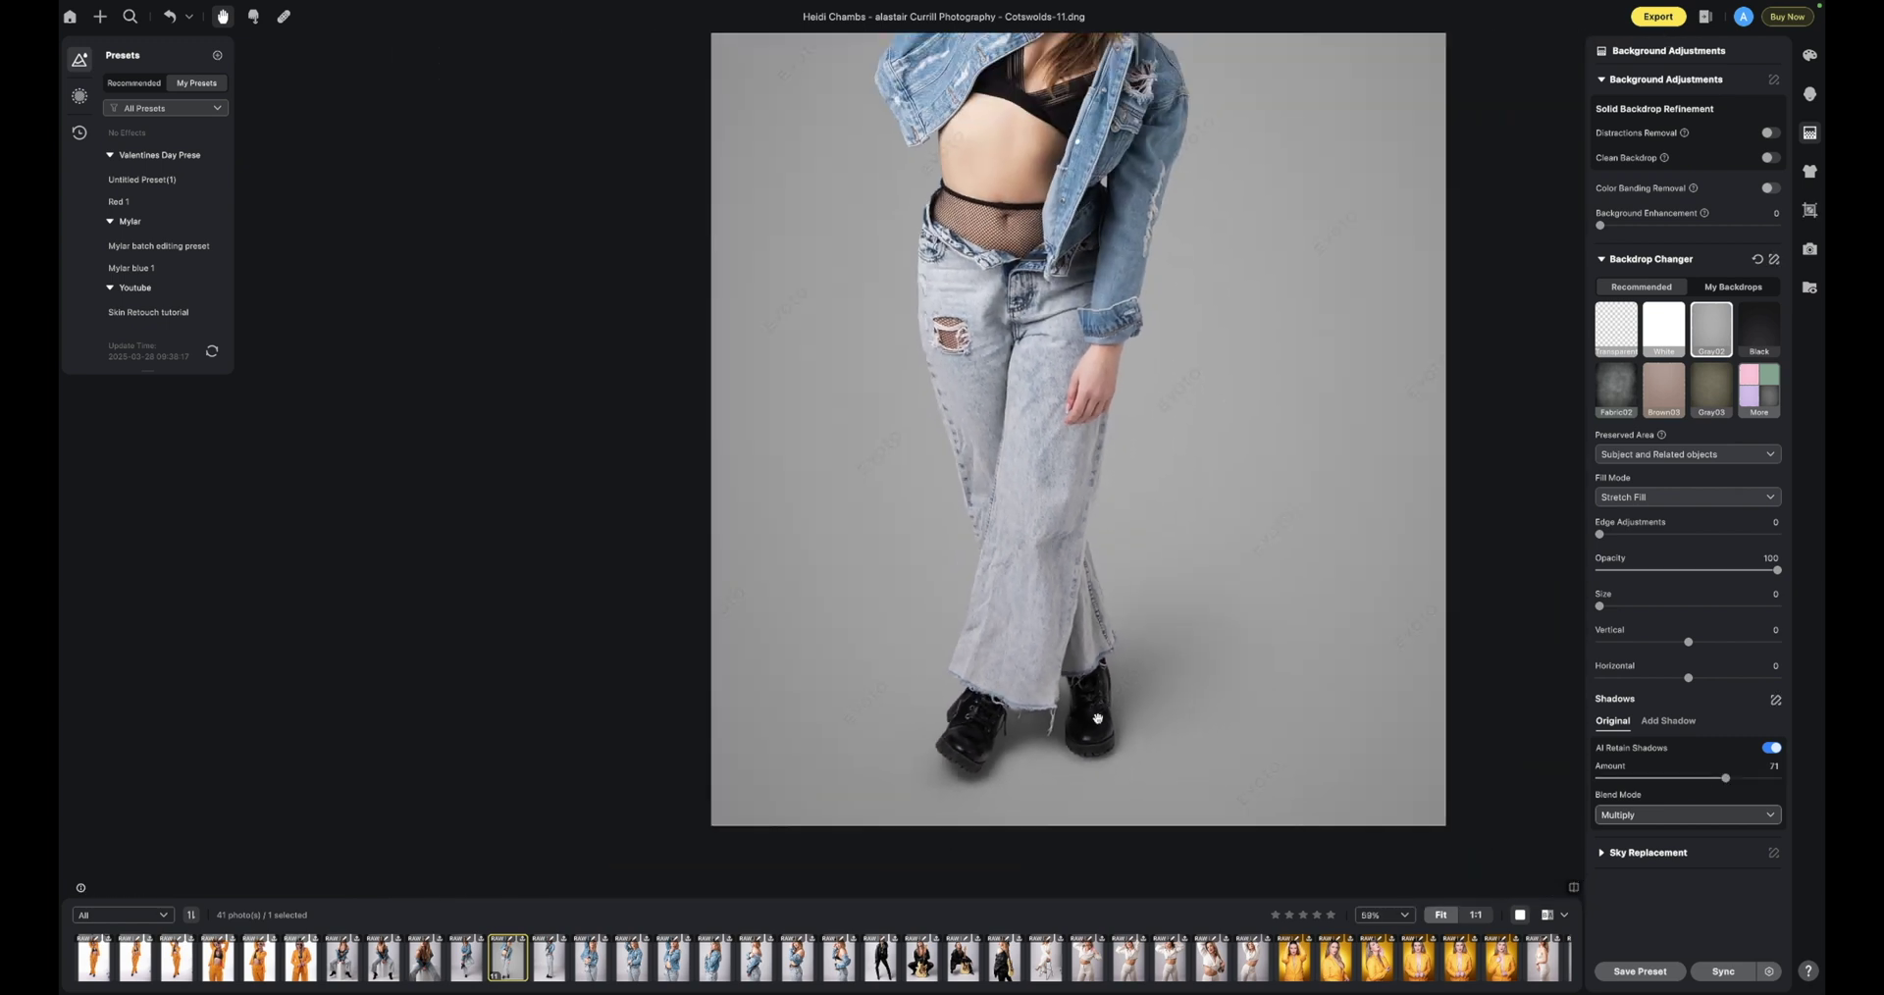
scroll(1097, 718, down, 1)
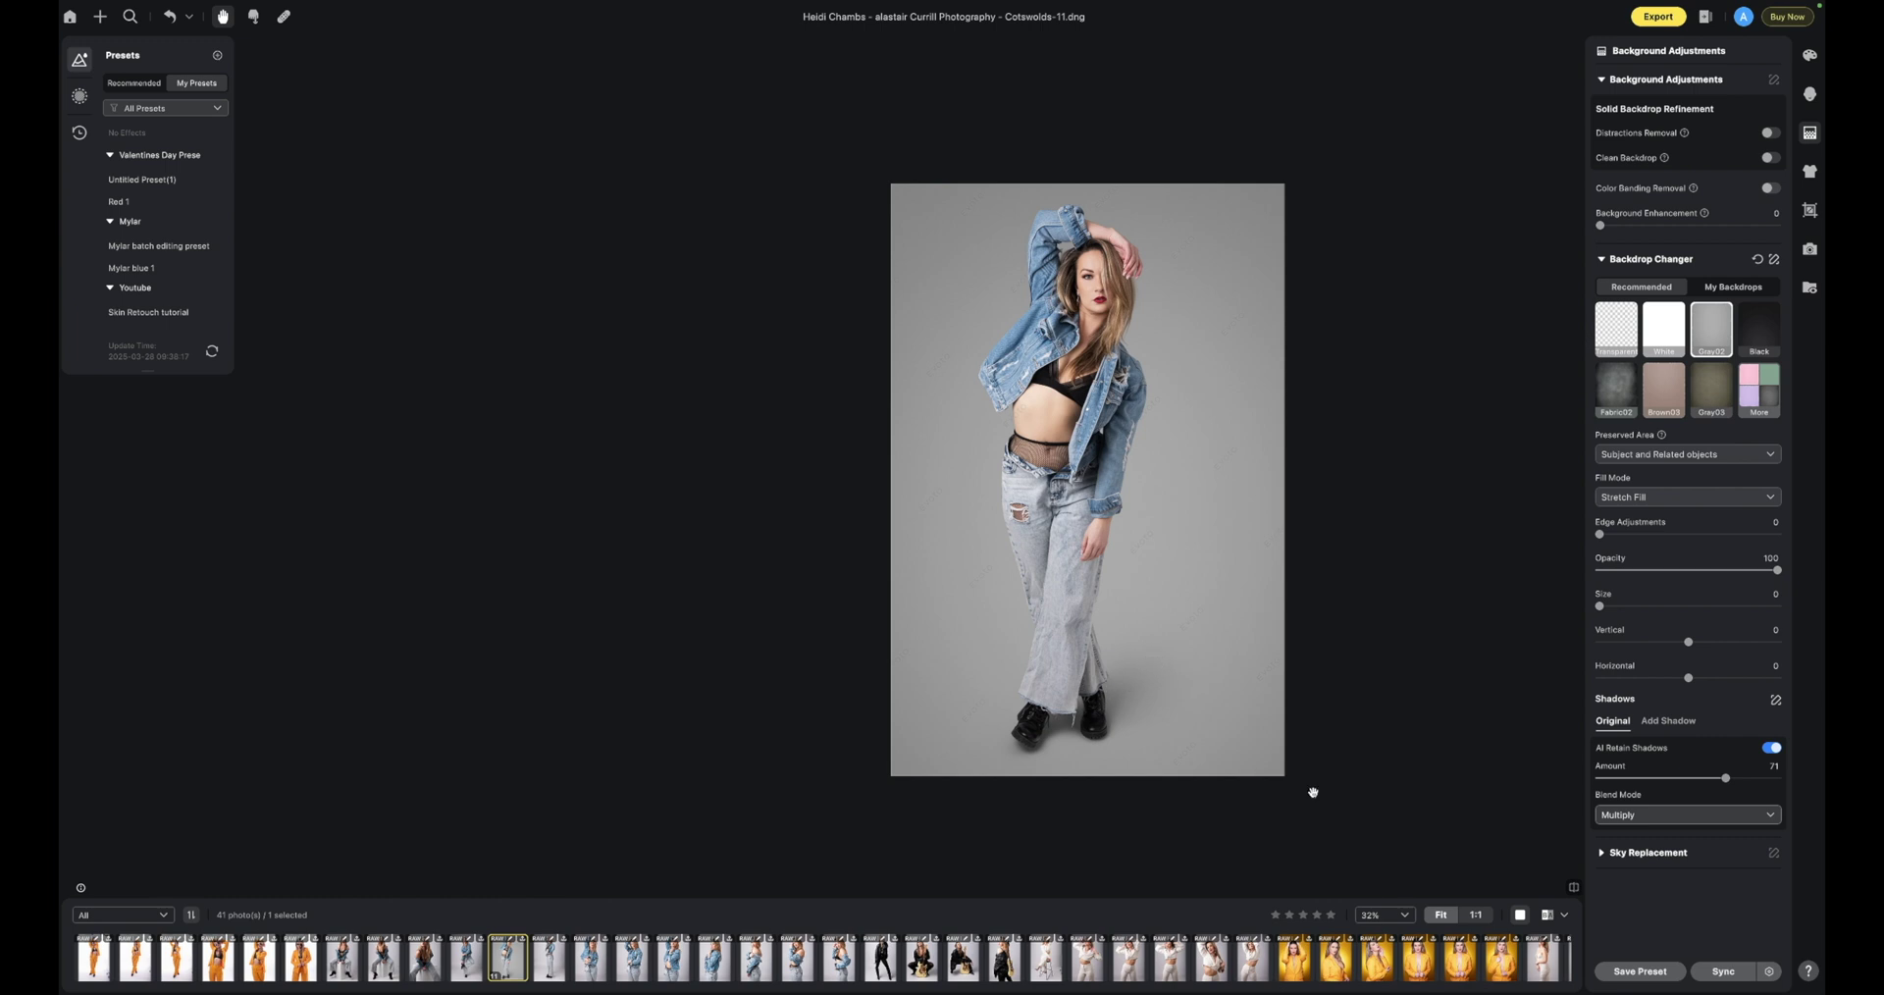
- Nudge the retained shadow amount up and trial Normal, Multiply and Soft Light blend modes
drag(1725, 777, 1741, 777)
click(1693, 815)
click(1691, 836)
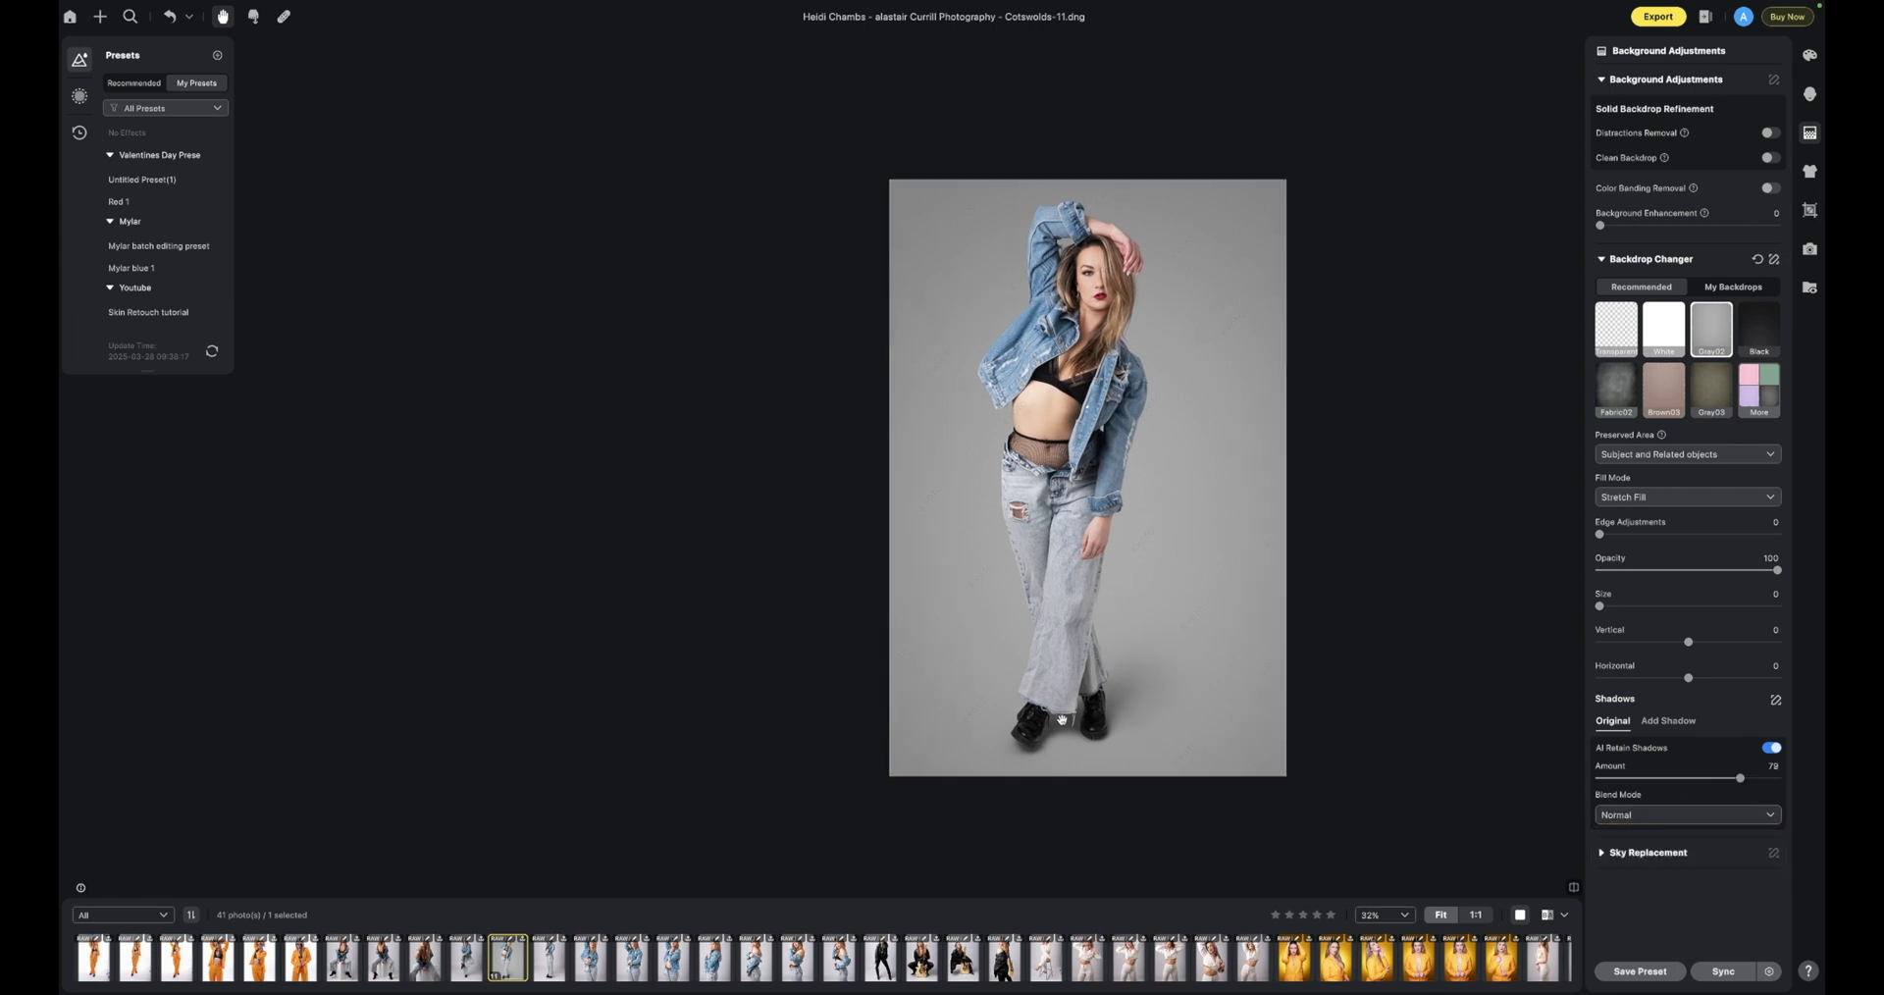
scroll(1062, 719, up, 3)
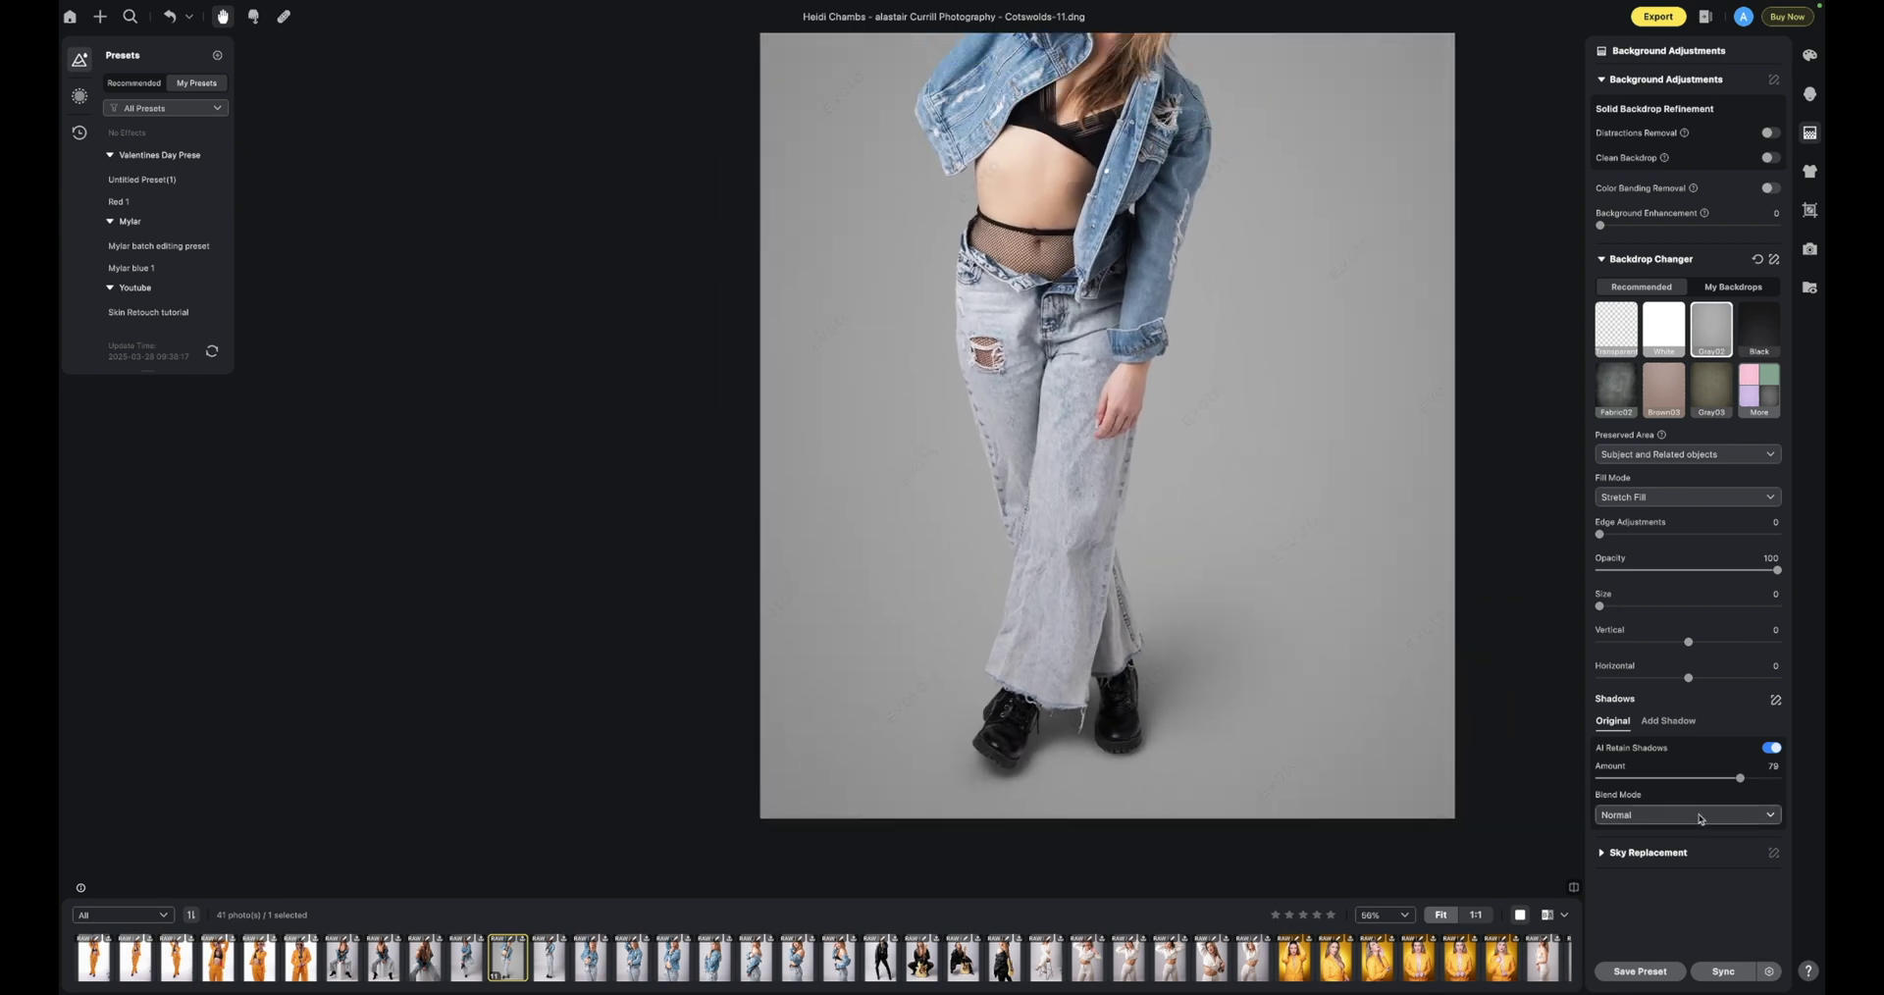
click(1694, 814)
click(1680, 856)
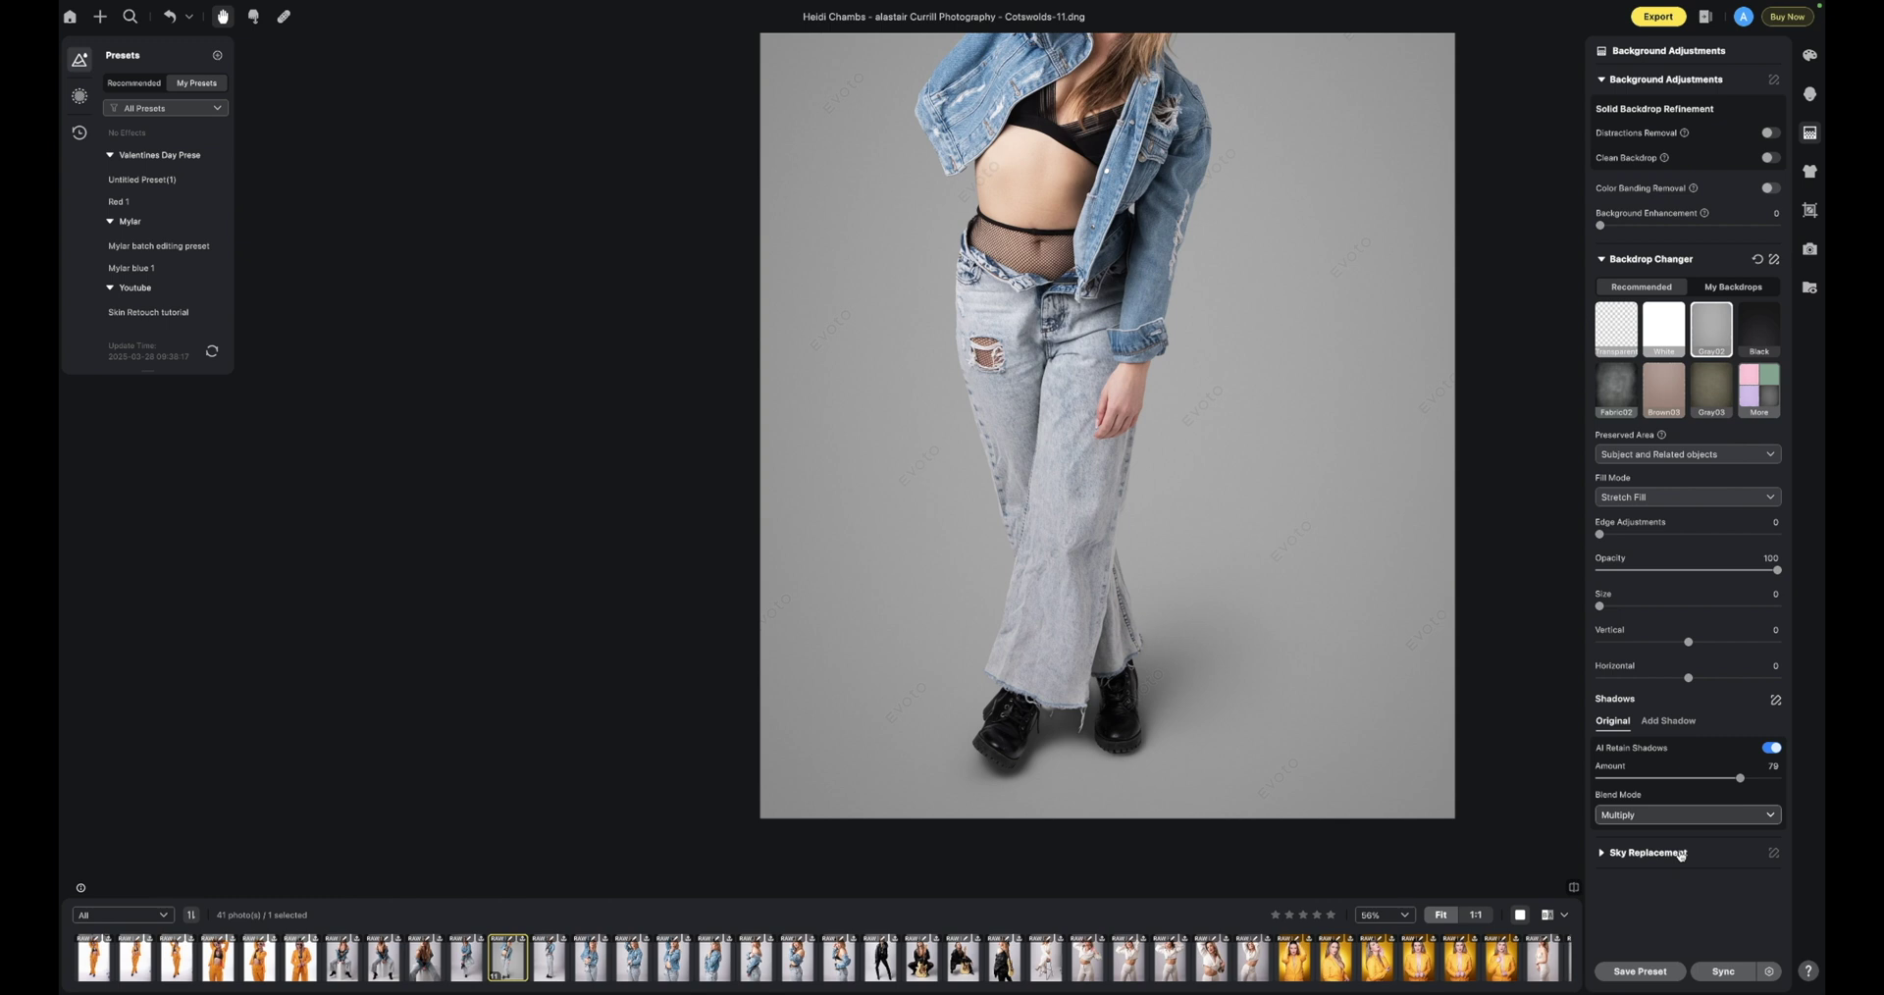
click(1669, 816)
click(1670, 875)
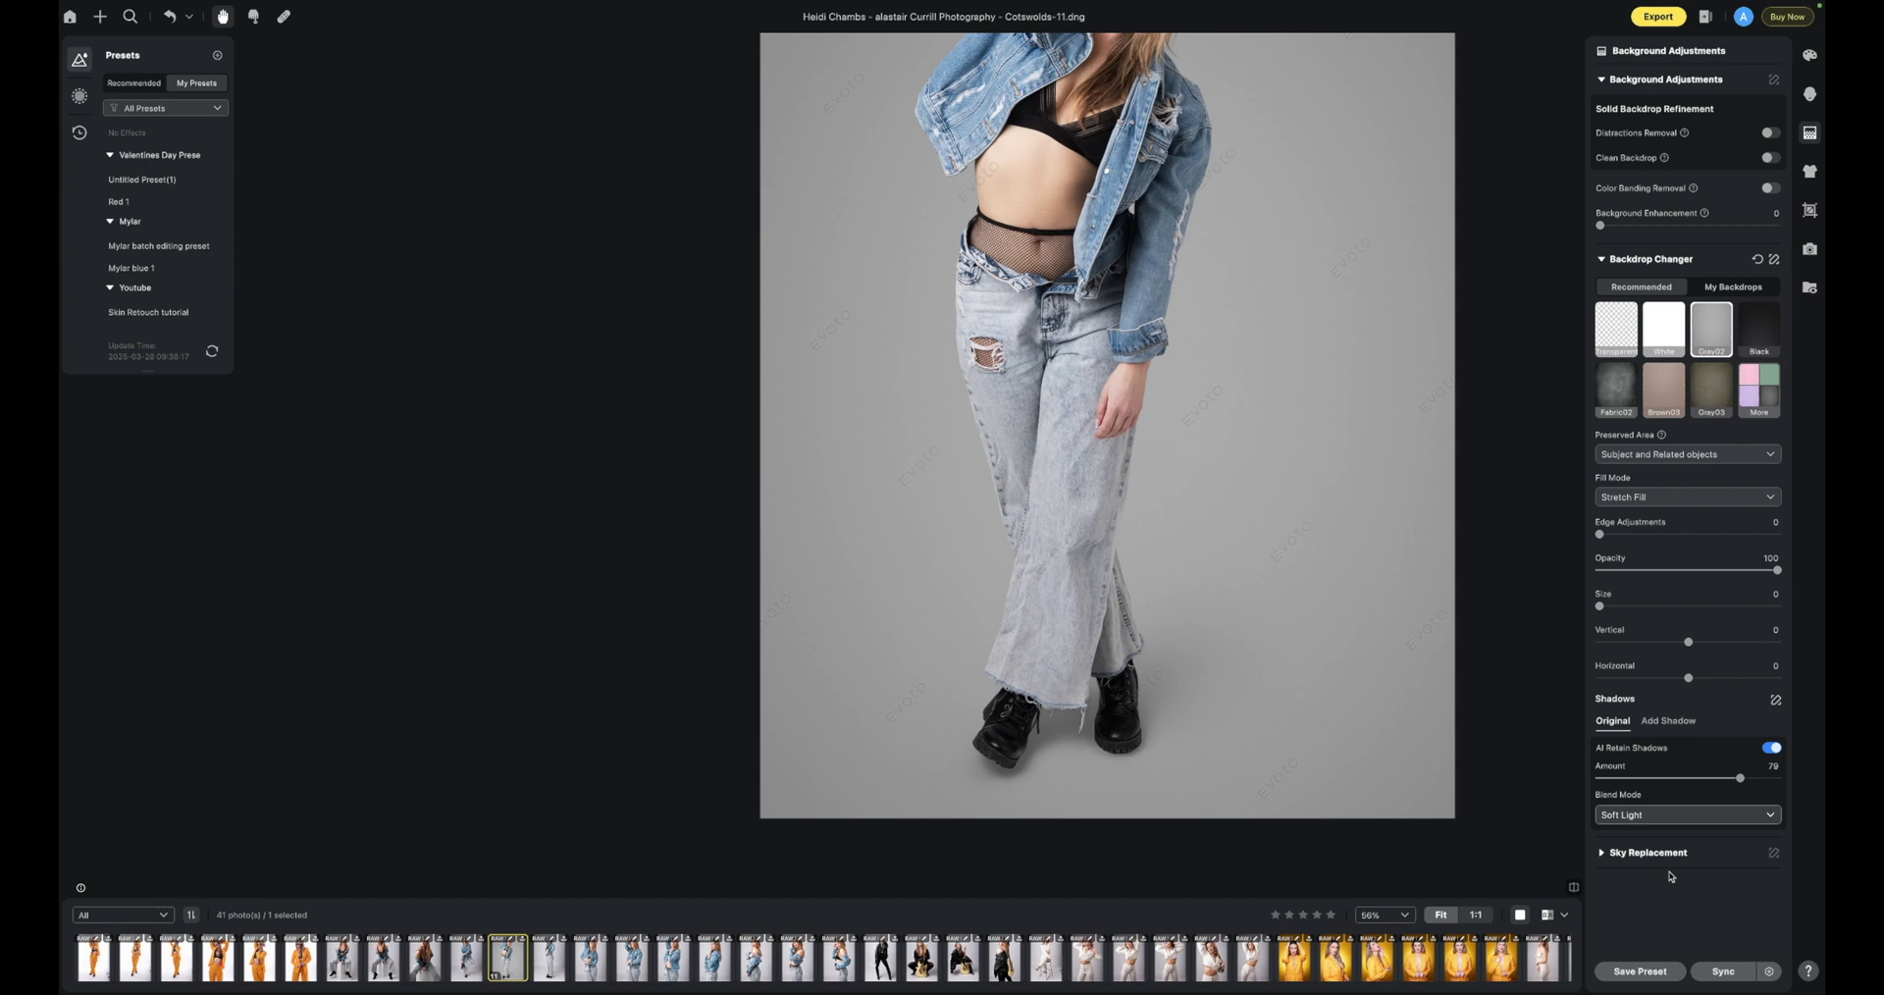
- Recheck Normal and Multiply, then blend the original shadow in Soft Light
click(1648, 819)
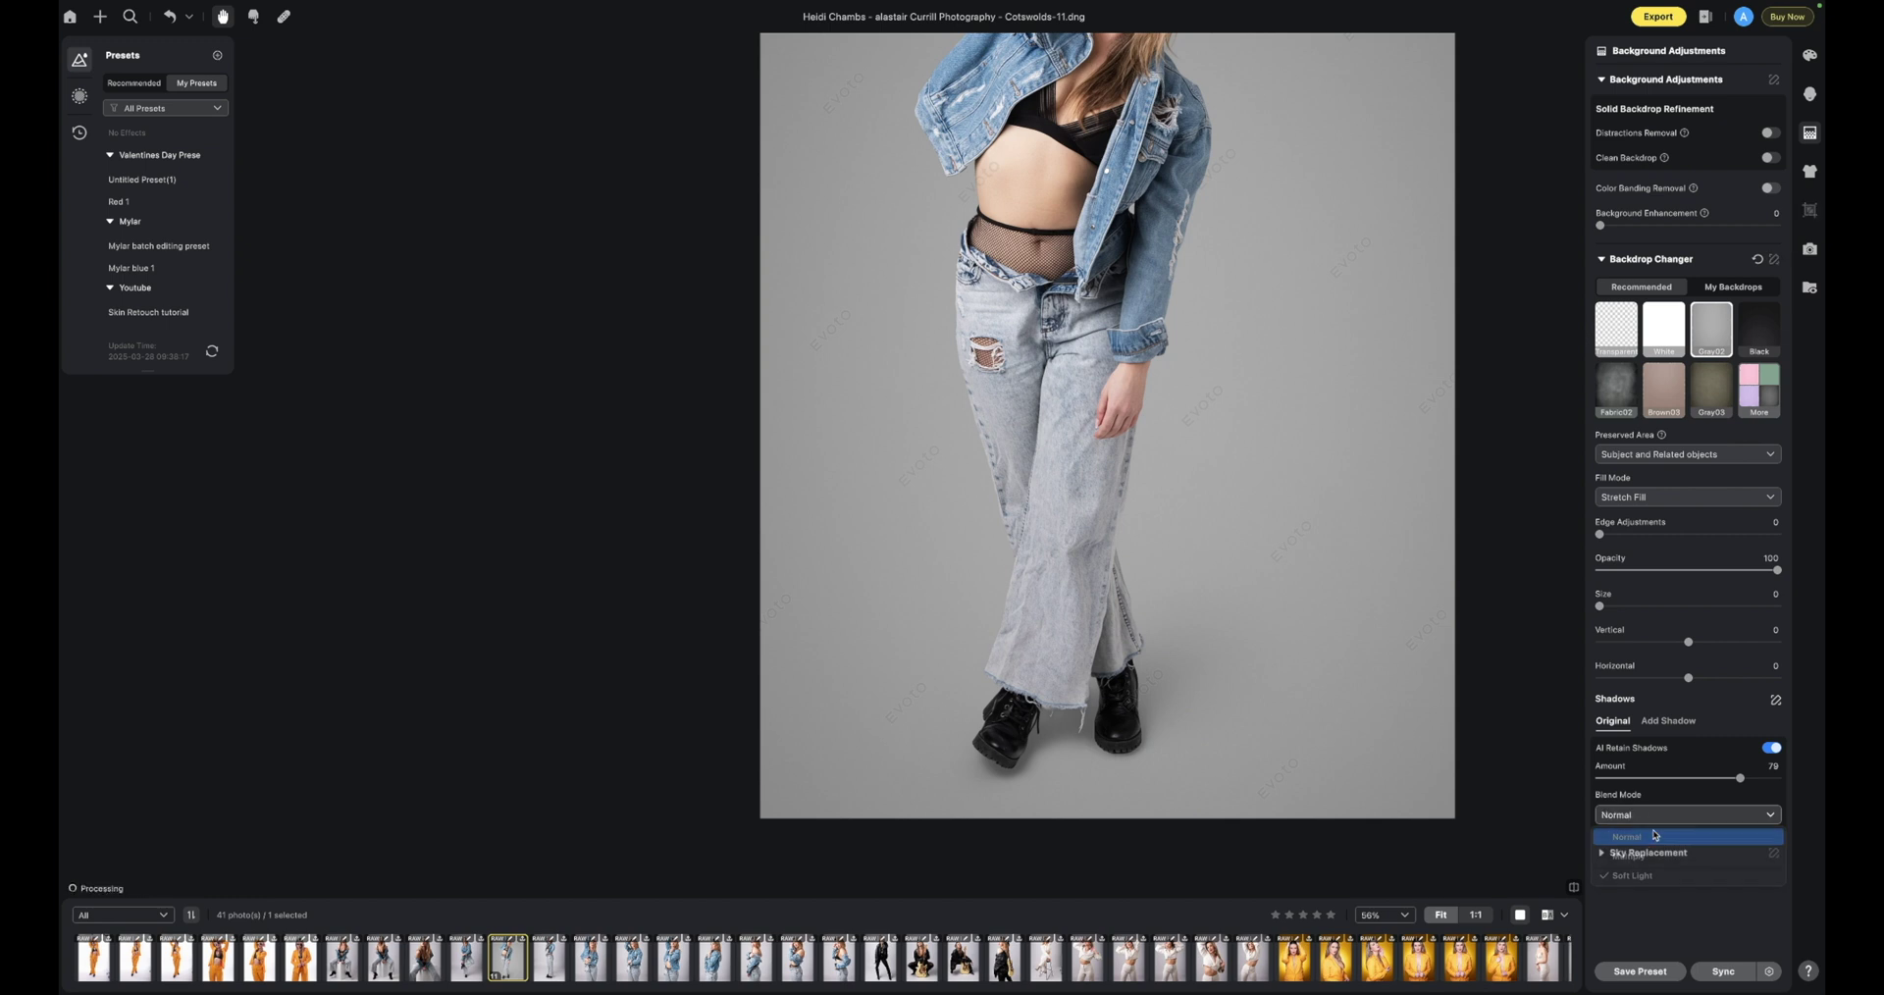
click(1664, 830)
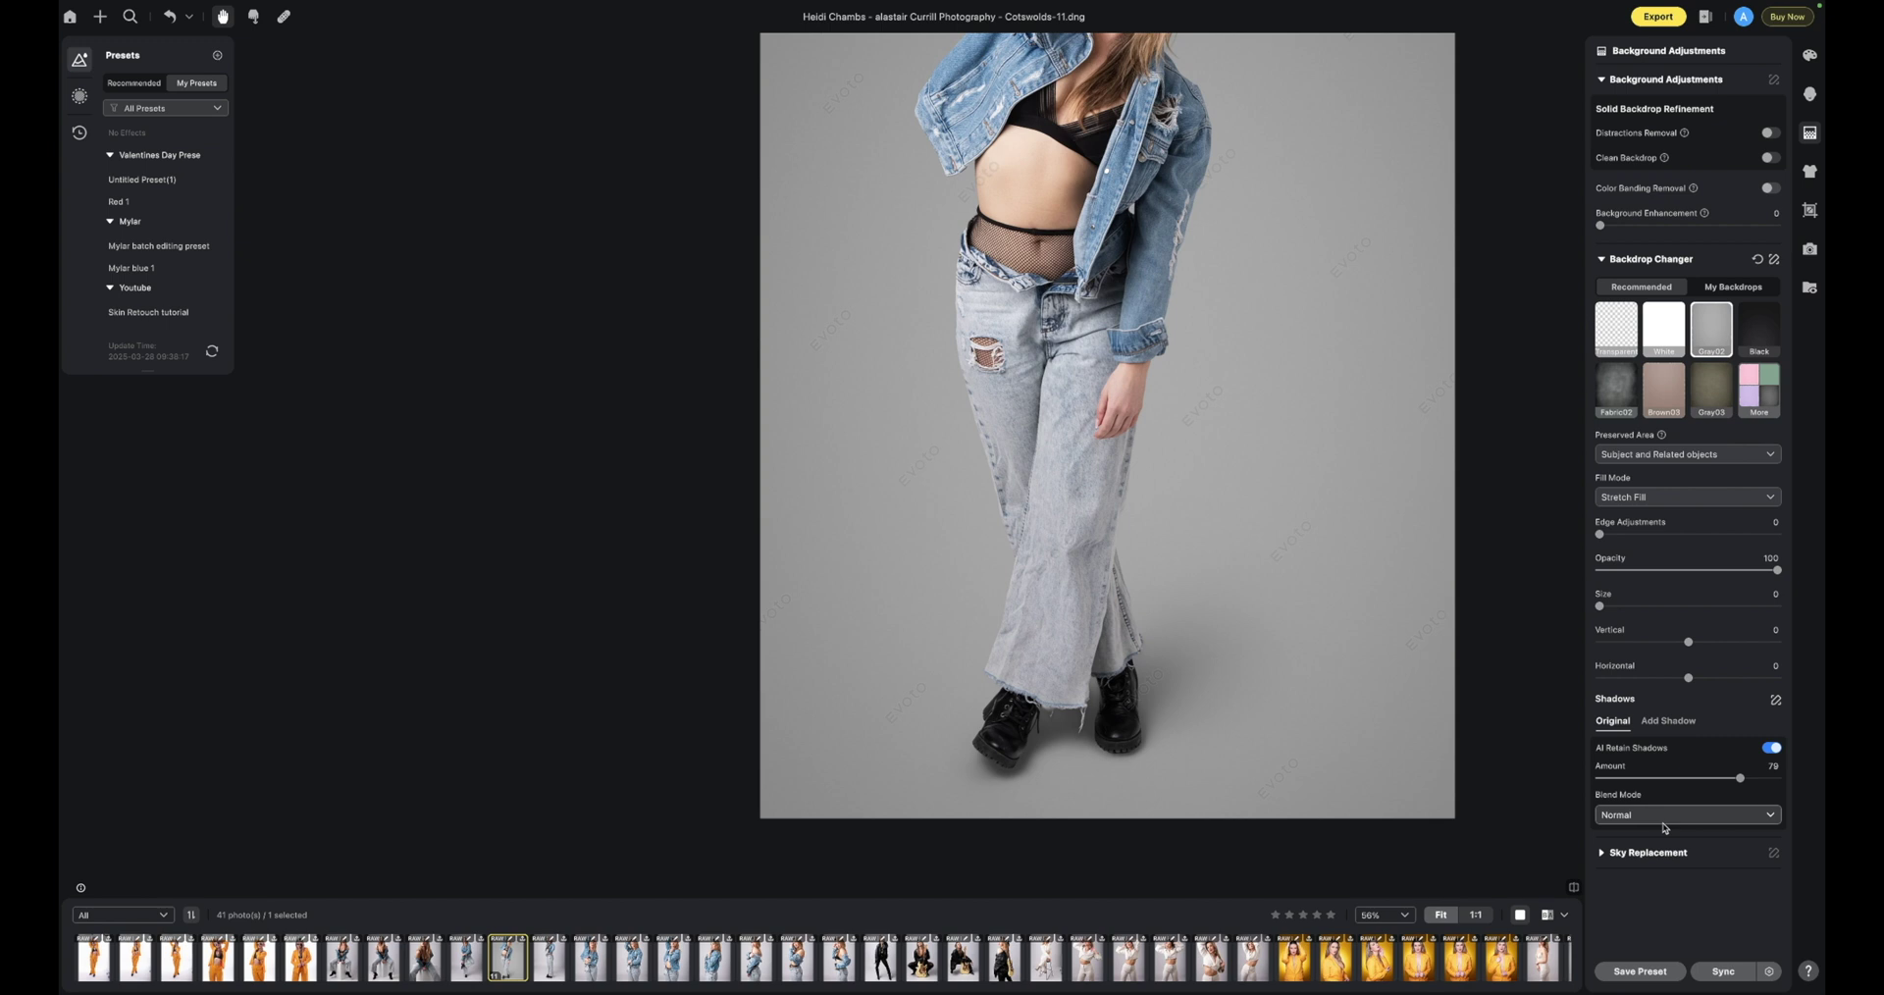
click(1664, 822)
click(1670, 853)
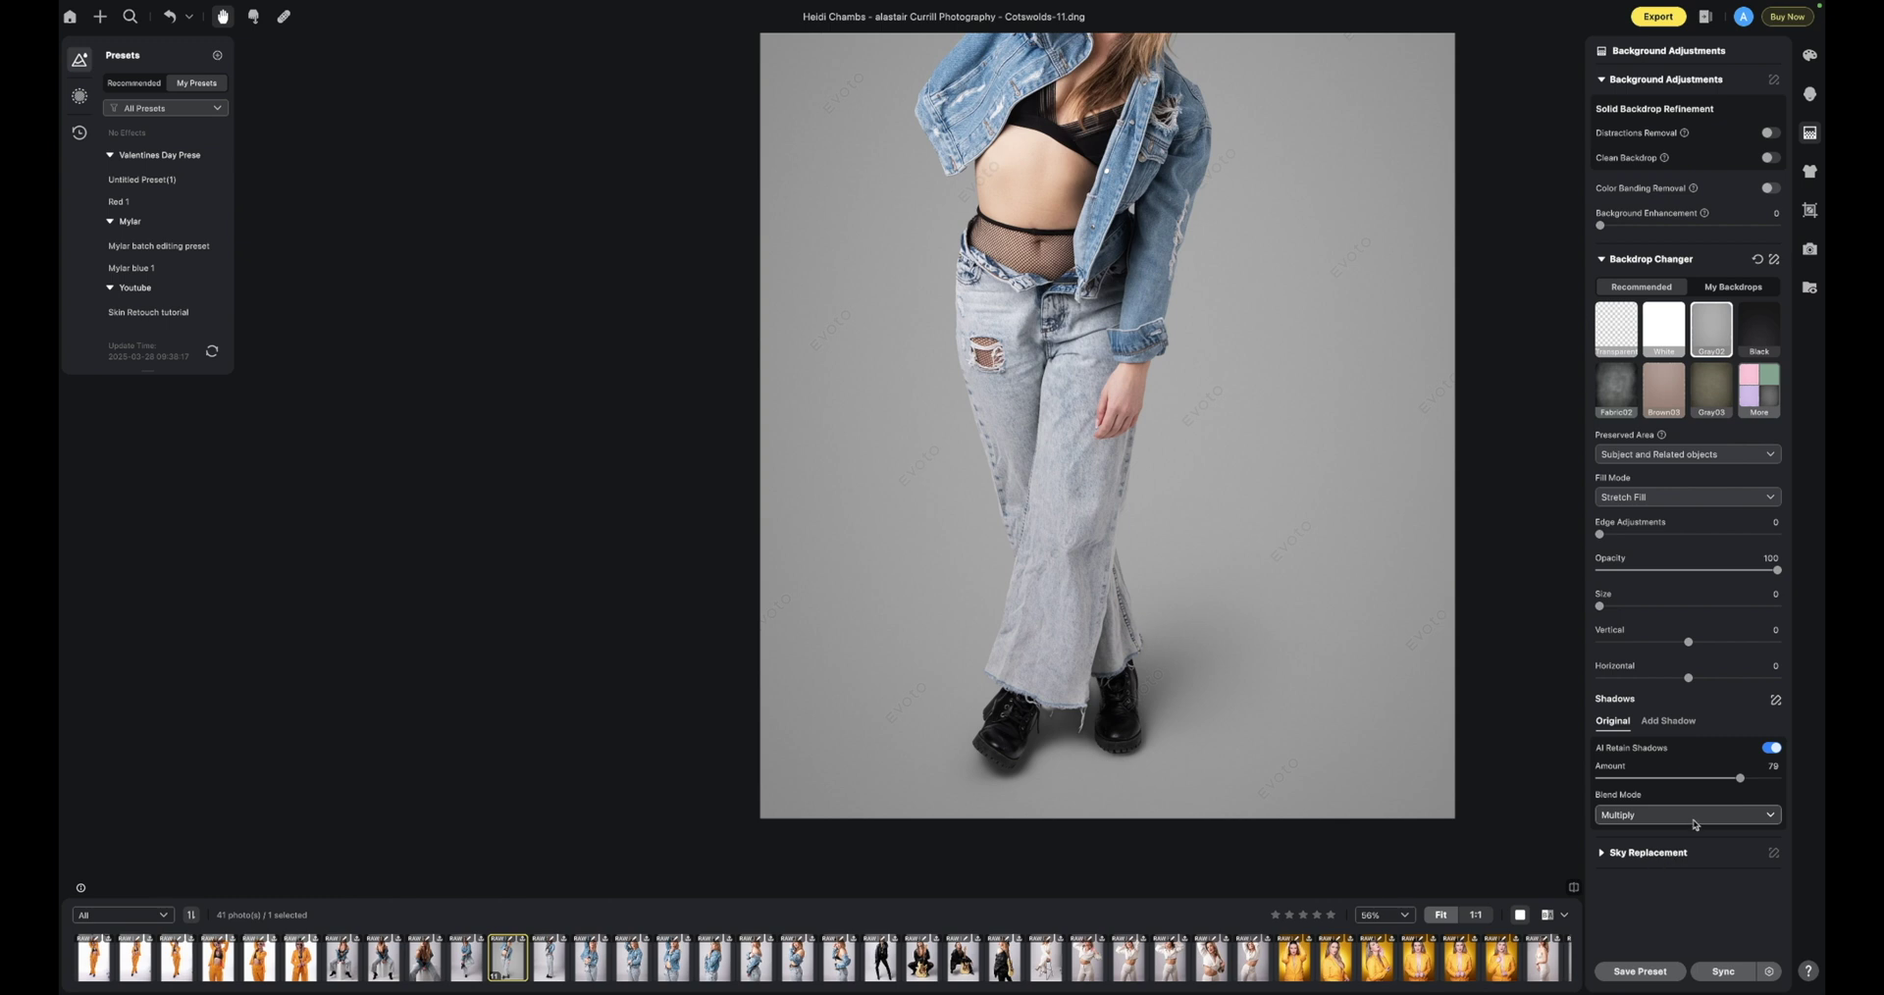
click(1695, 824)
click(1687, 877)
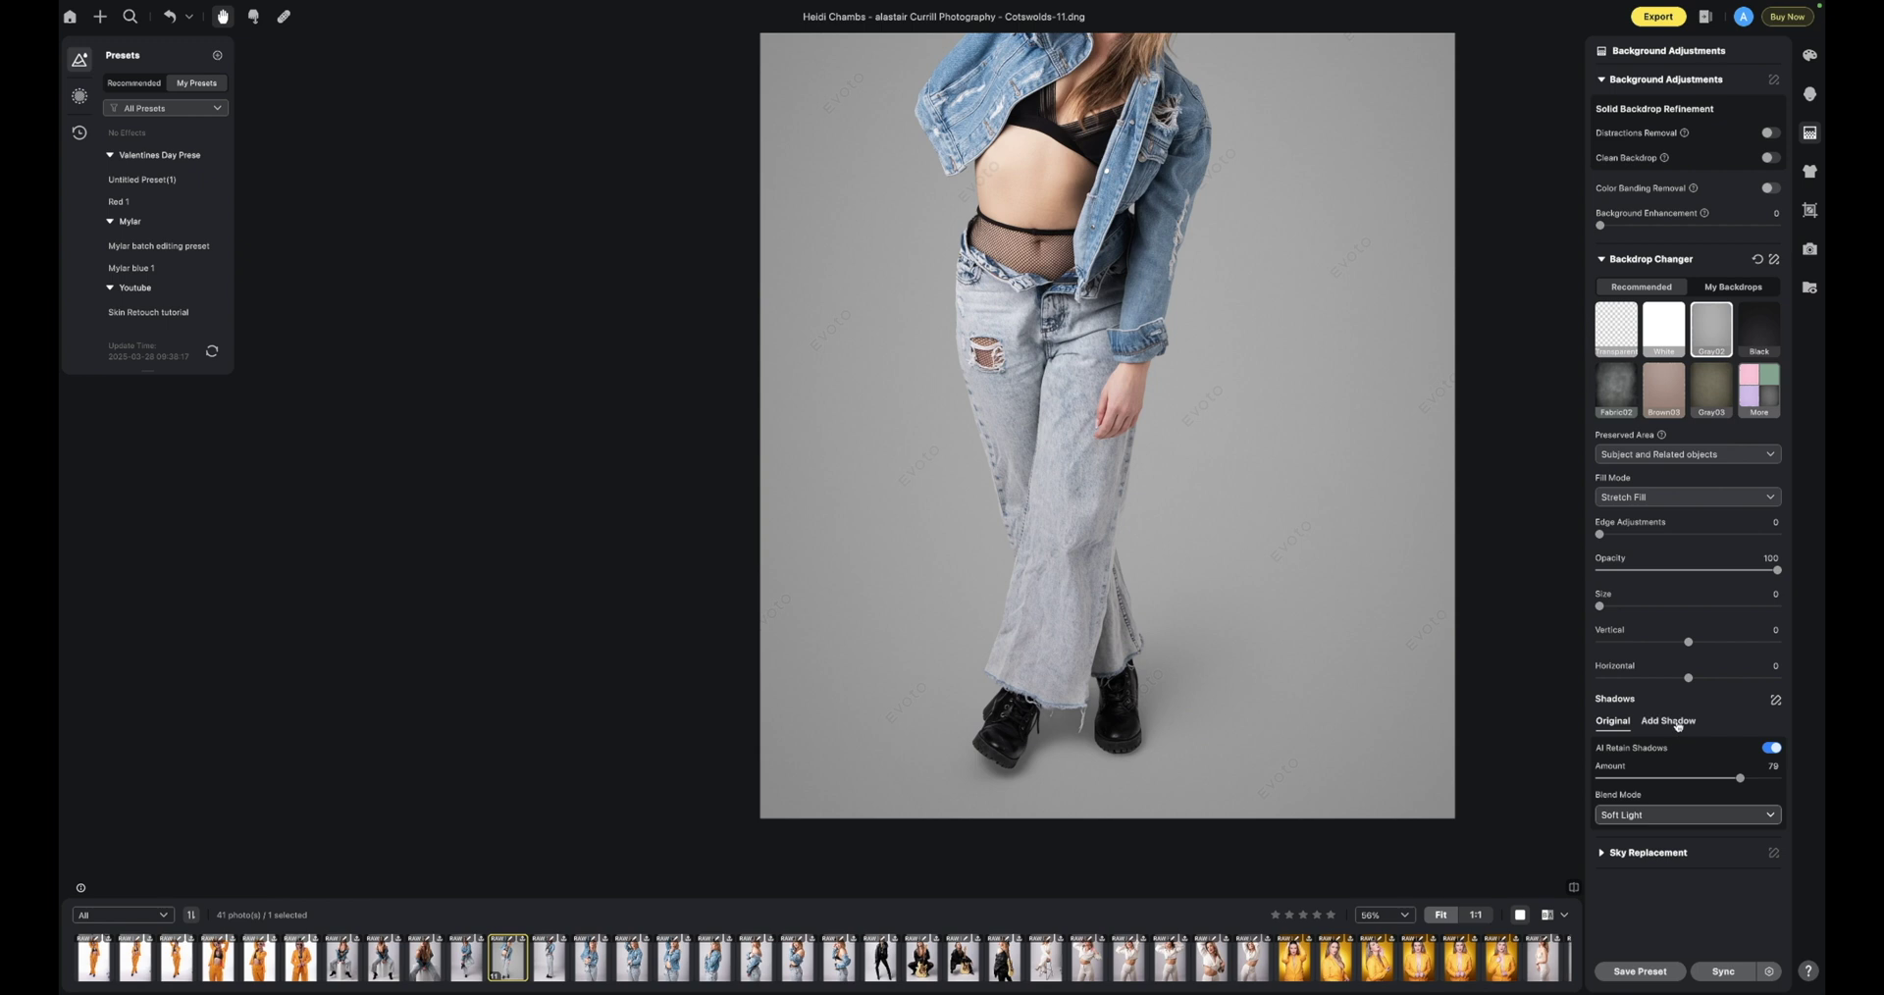
- Add a Hard preset cast shadow and lower its opacity to about 43
click(1677, 723)
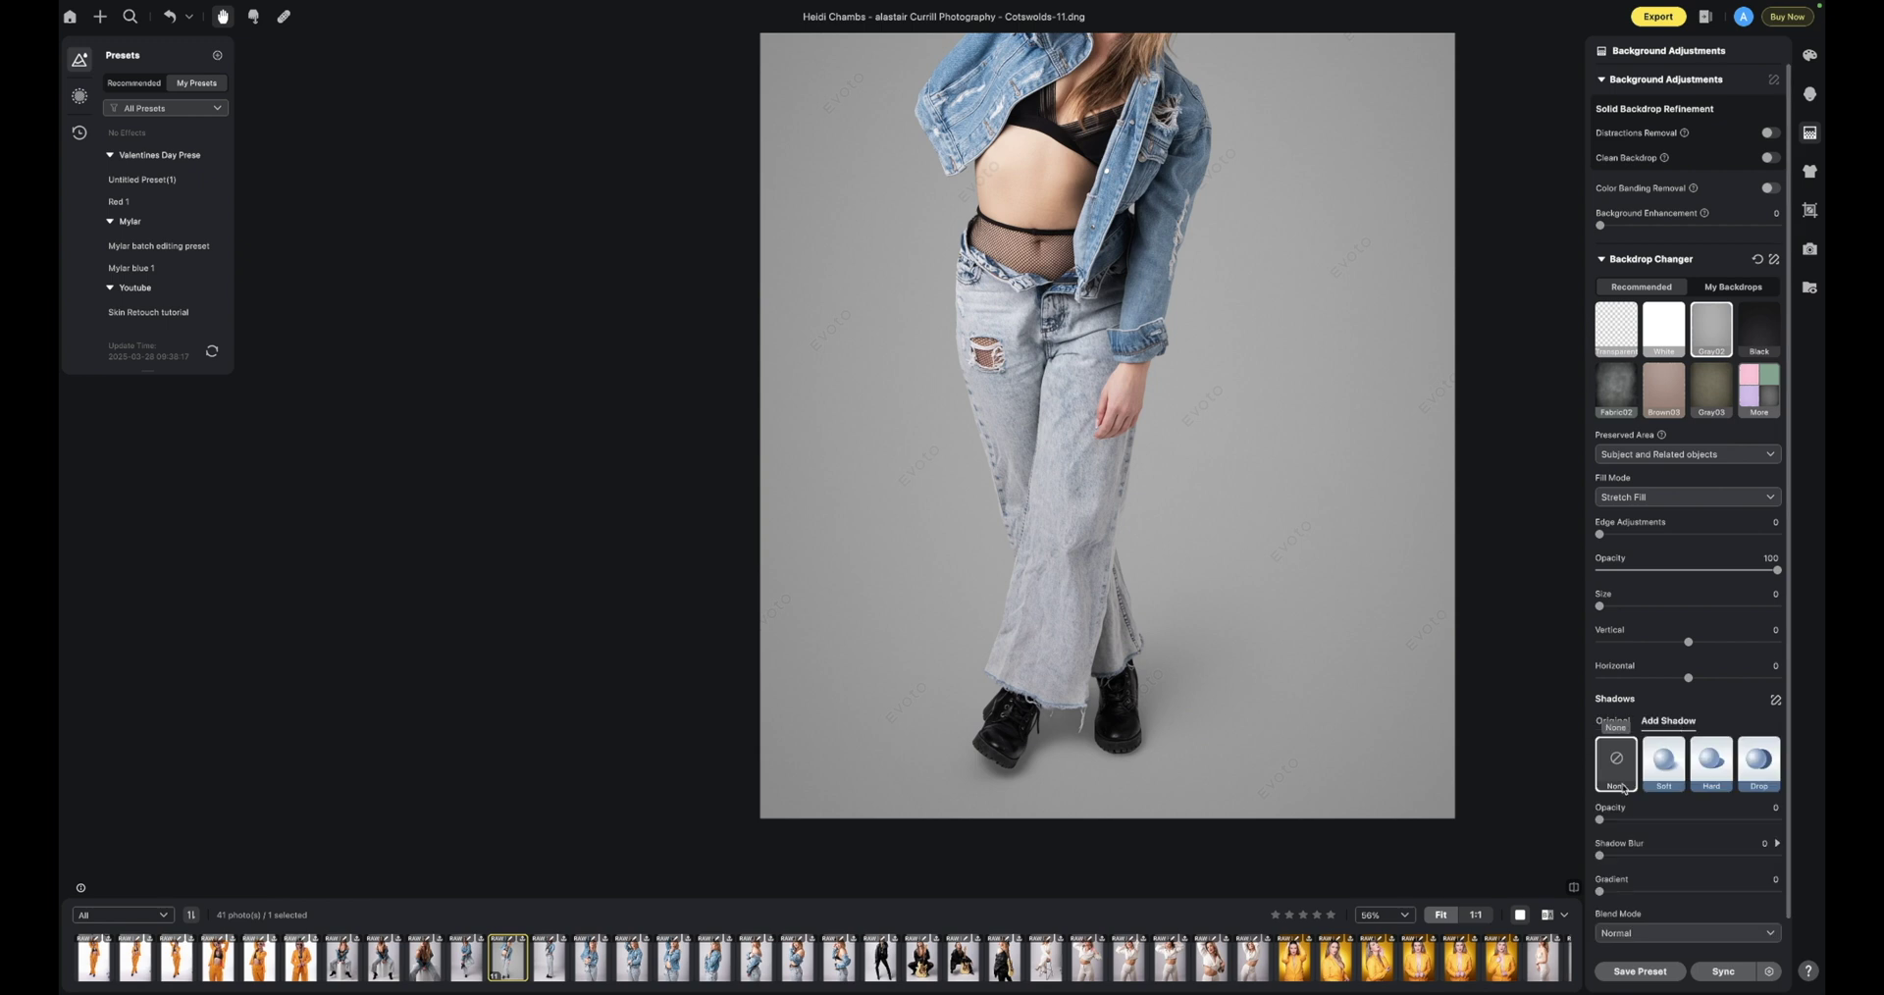
click(1709, 767)
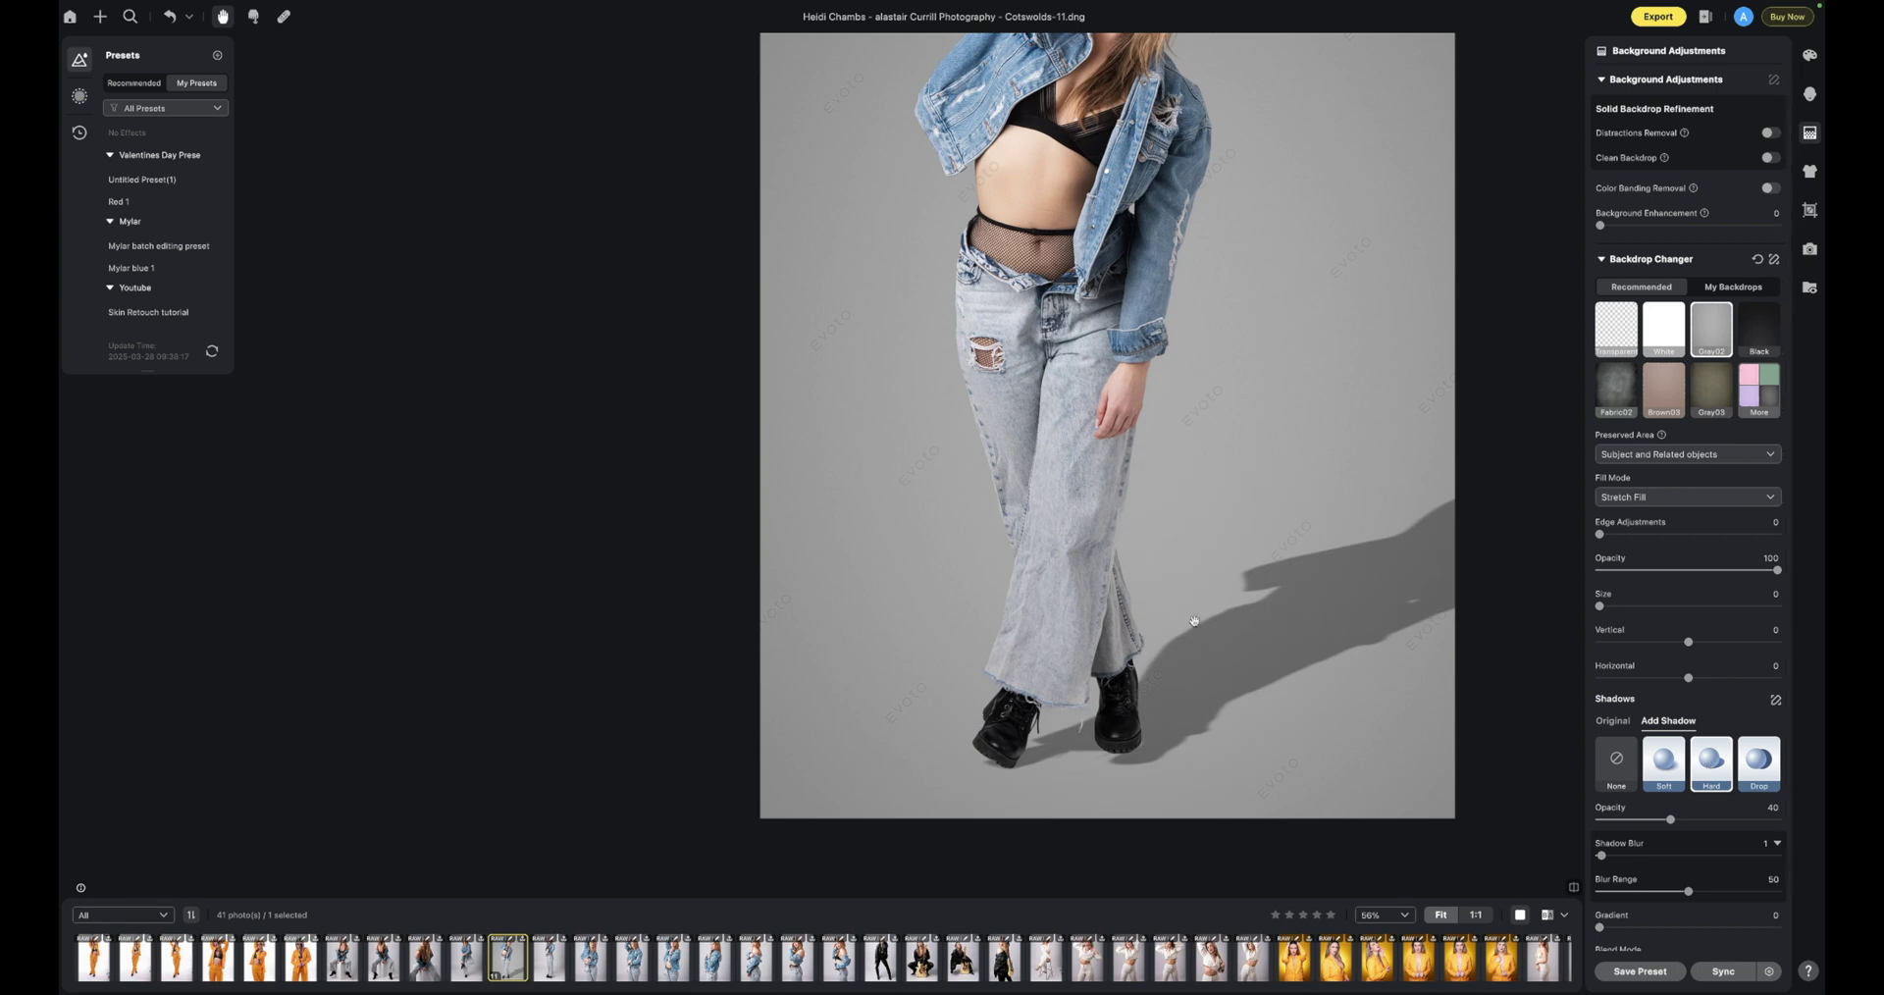
scroll(1297, 494, down, 5)
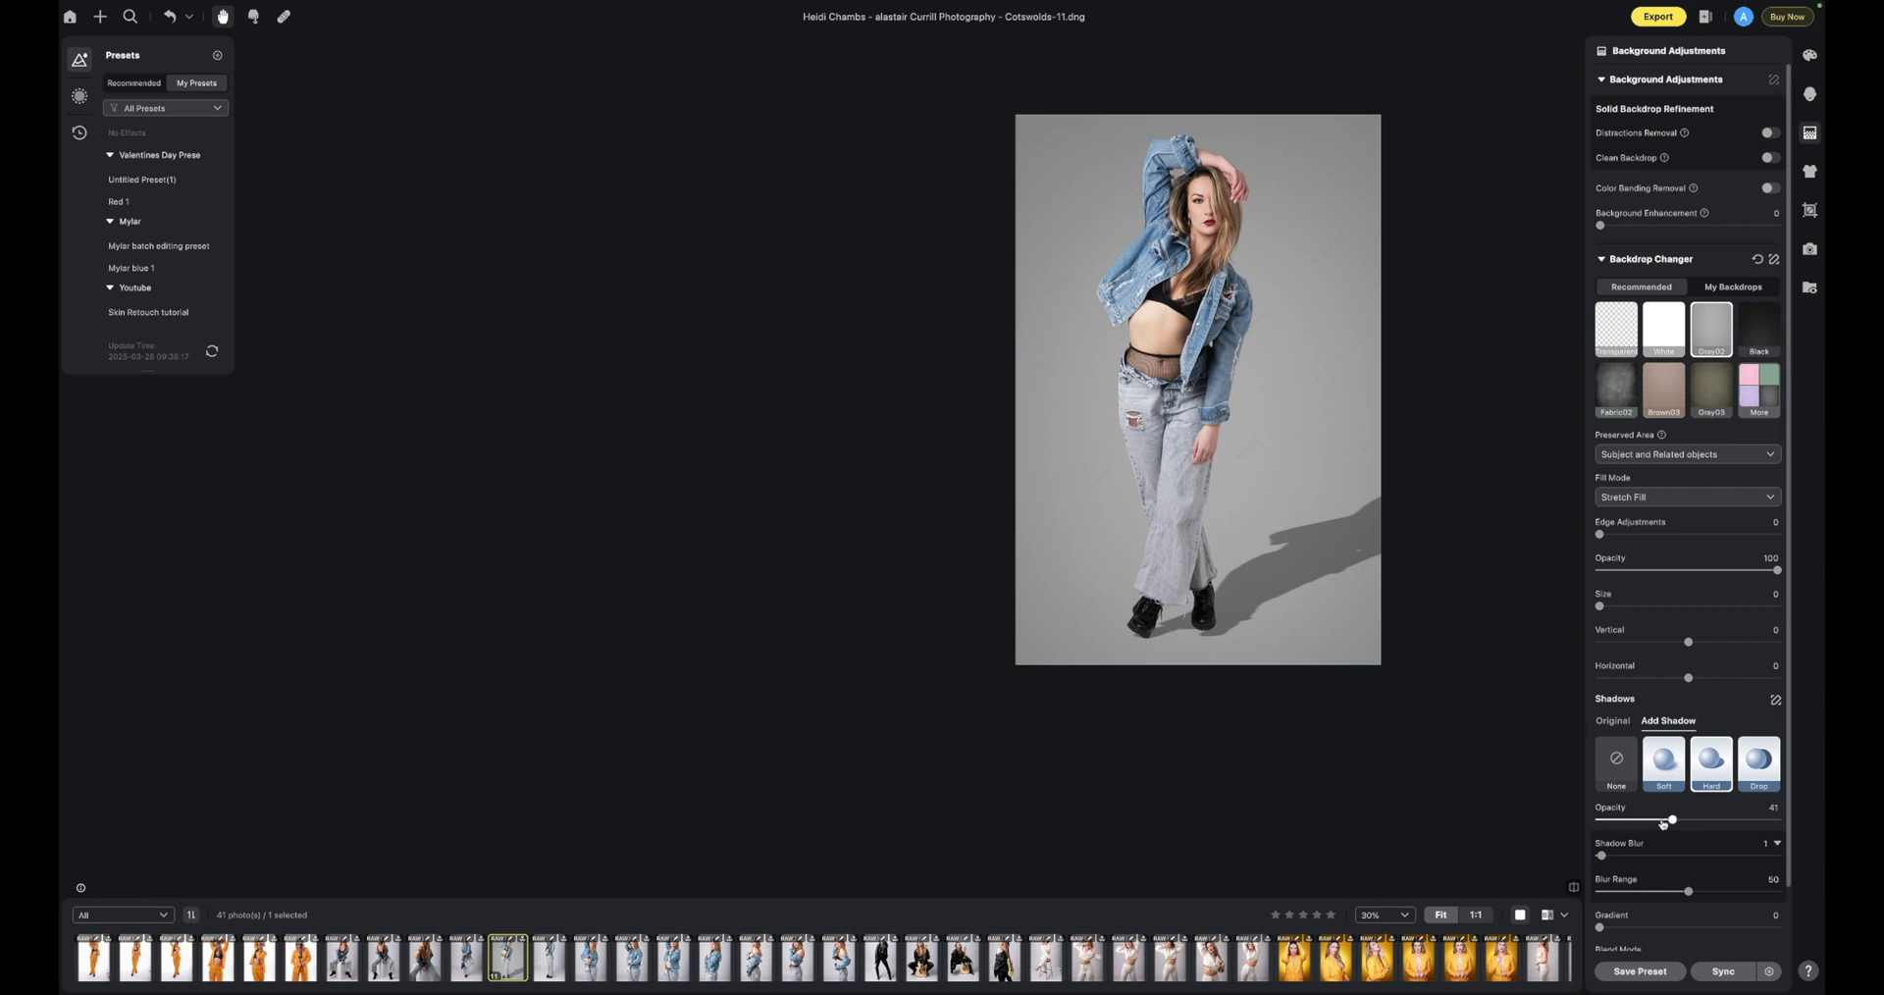
mouse_move(1670, 820)
mouse_down()
mouse_move(1619, 822)
mouse_move(1700, 823)
mouse_move(1610, 791)
mouse_move(1655, 791)
mouse_up()
scroll(1615, 803, down, 2)
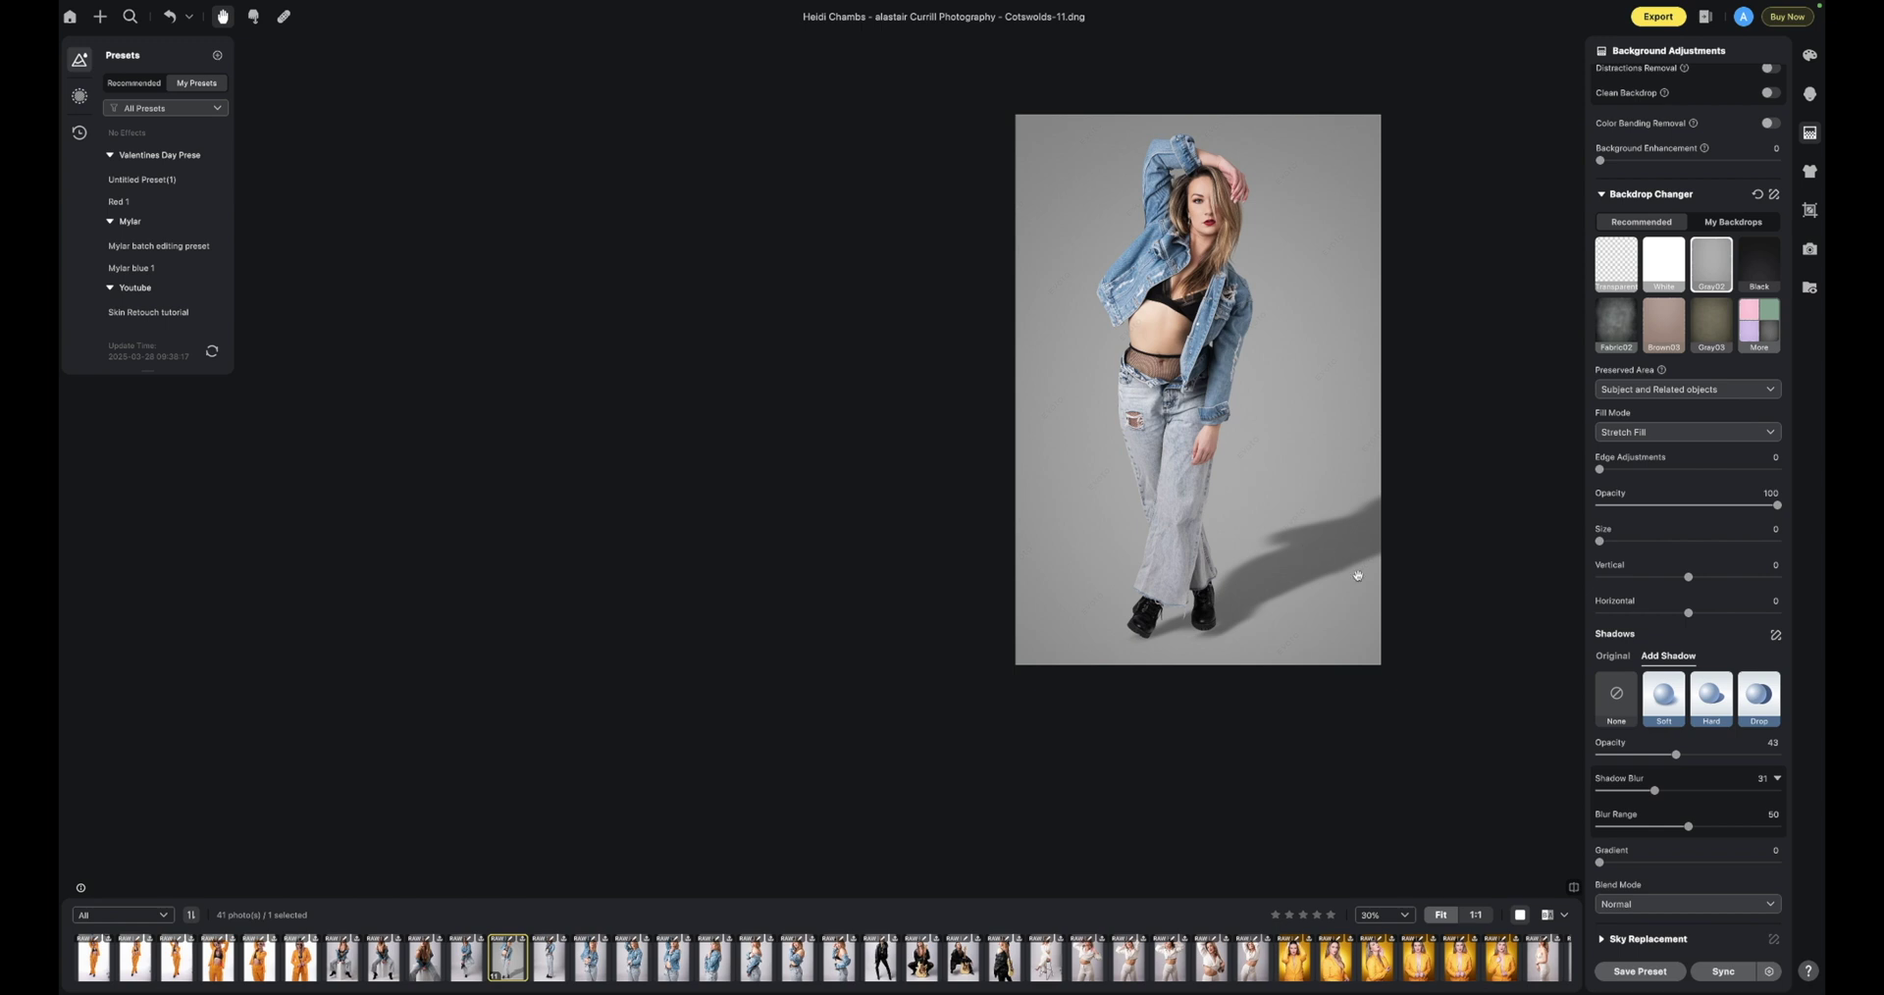
- Apply the Soft shadow preset: opacity 40, blur 100, blur range 60, gradient 50, Normal blend
drag(1656, 792, 1685, 790)
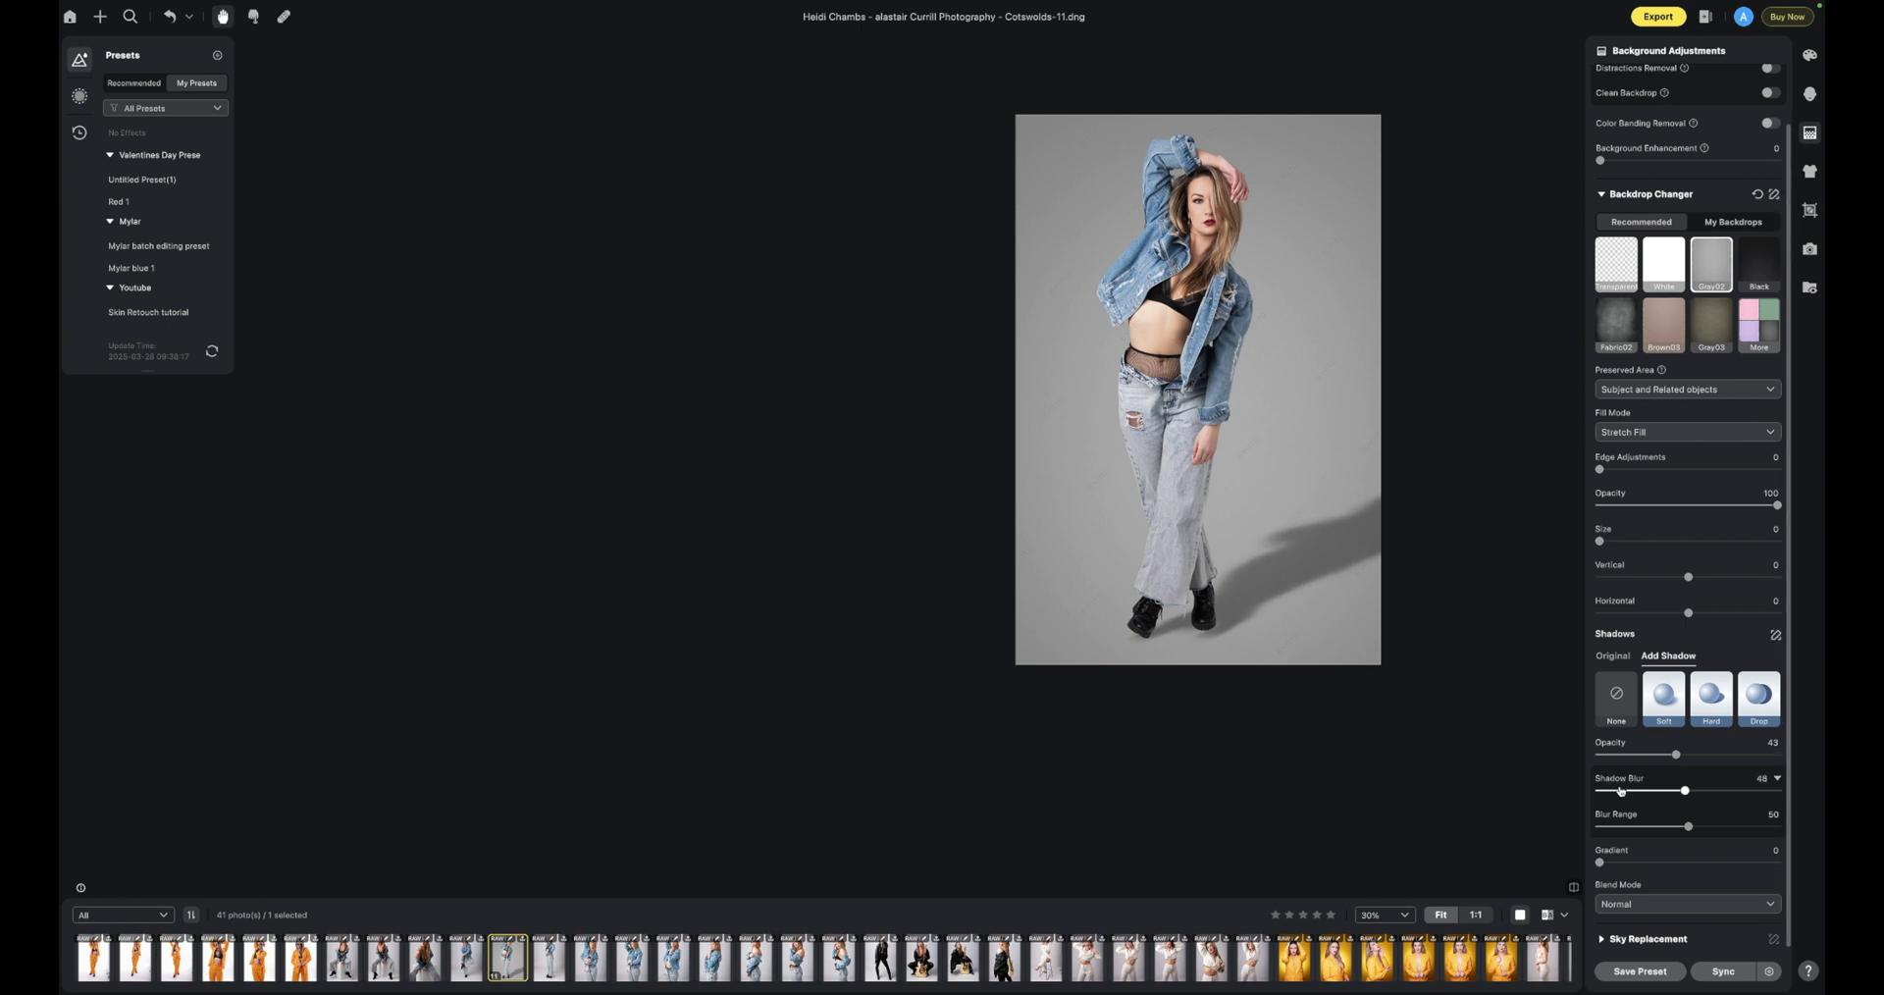
scroll(1634, 814, down, 1)
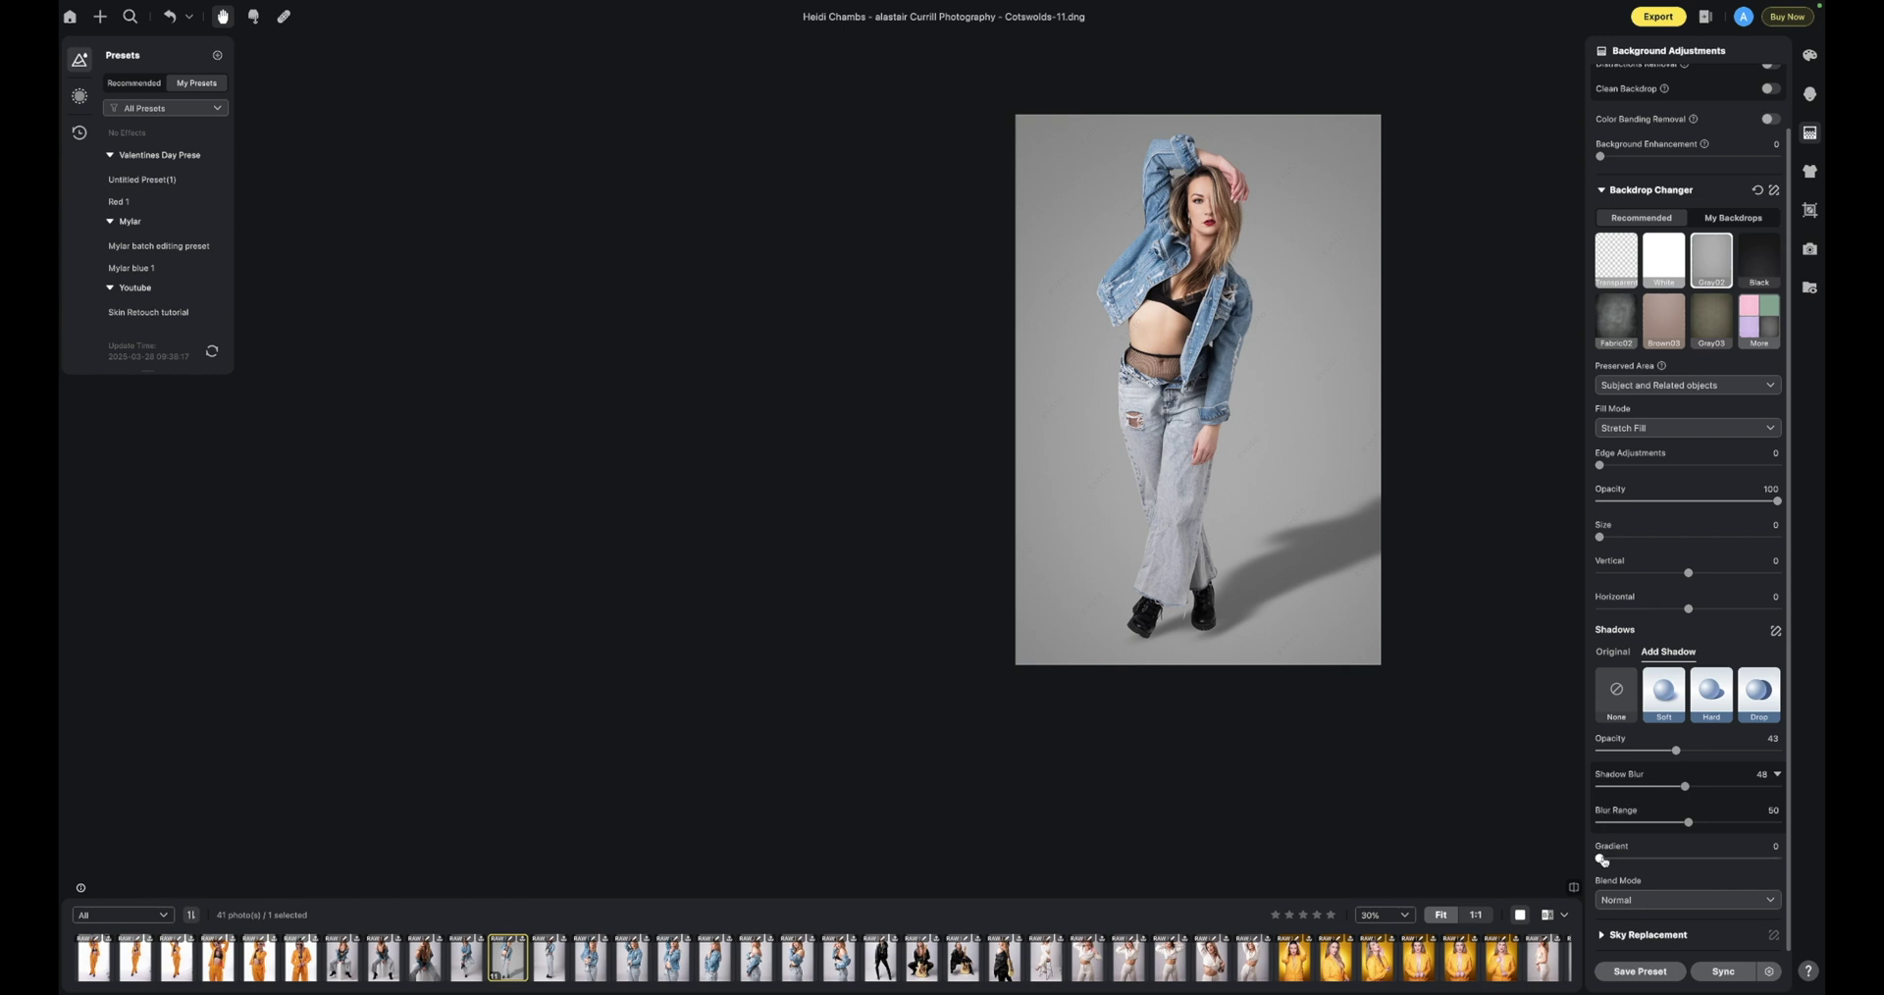
drag(1601, 859, 1636, 860)
drag(1671, 861, 1647, 861)
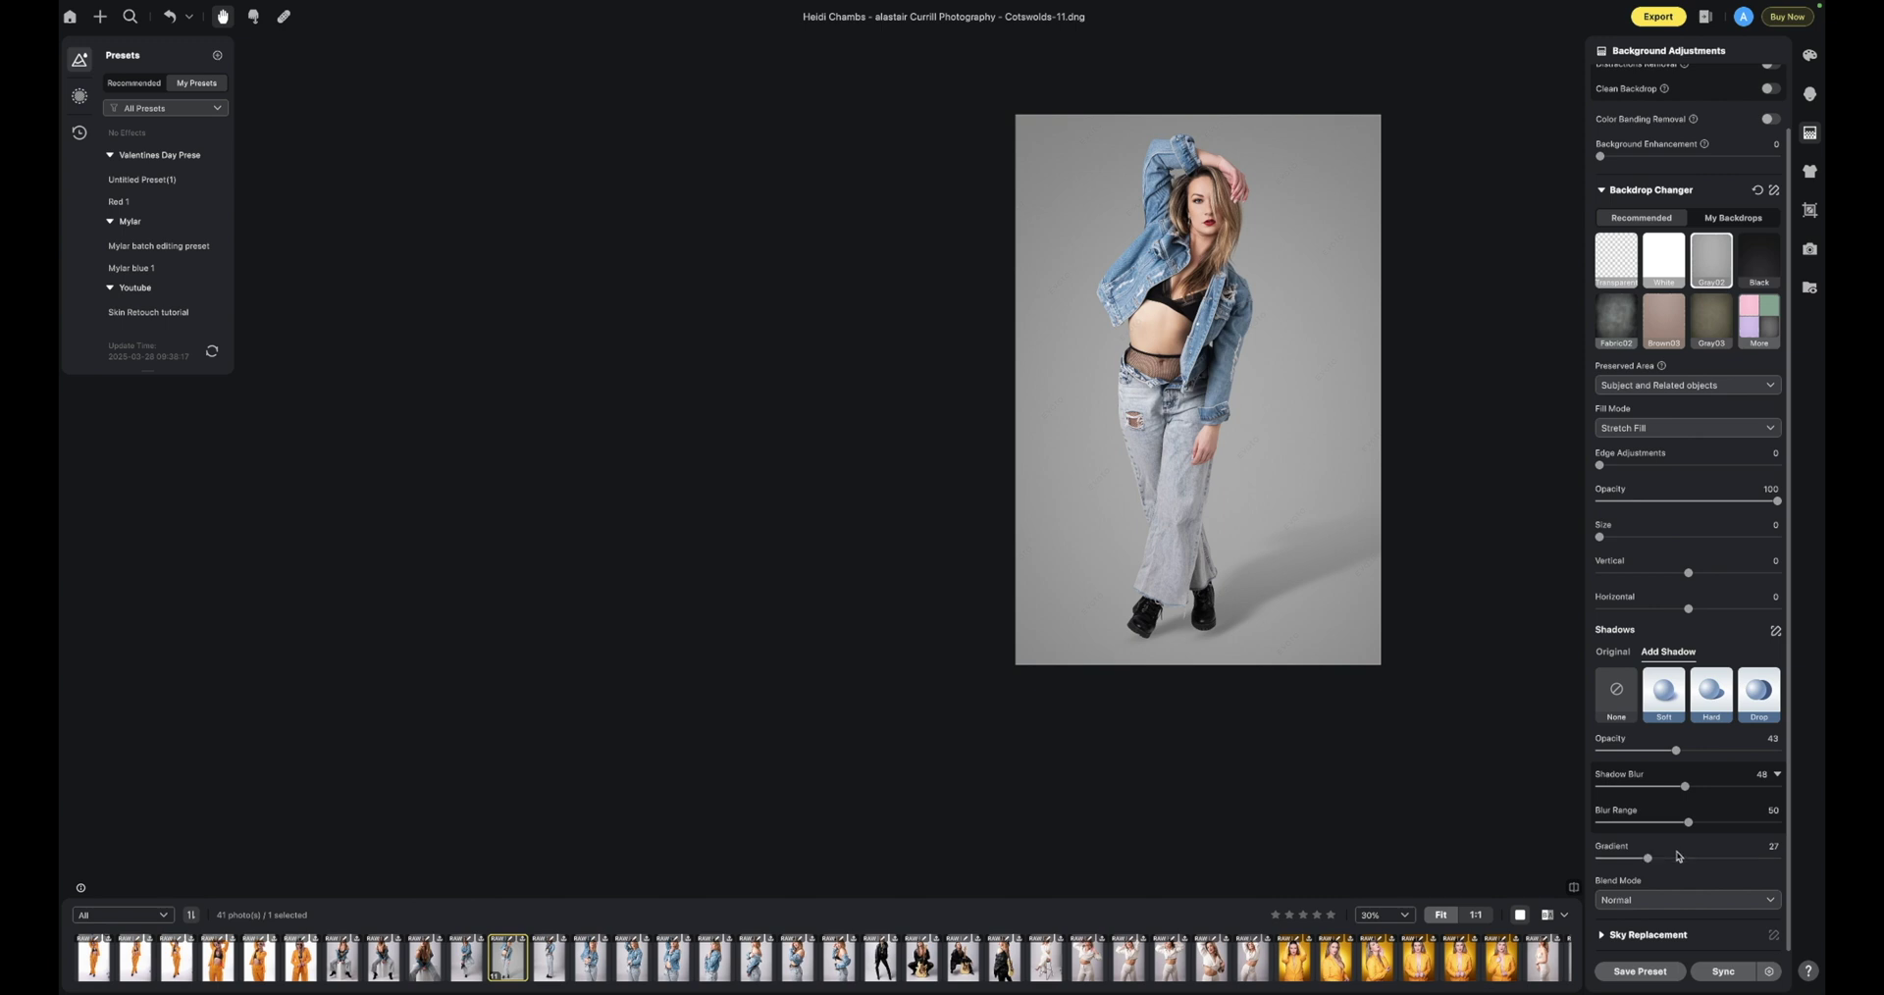
click(1710, 899)
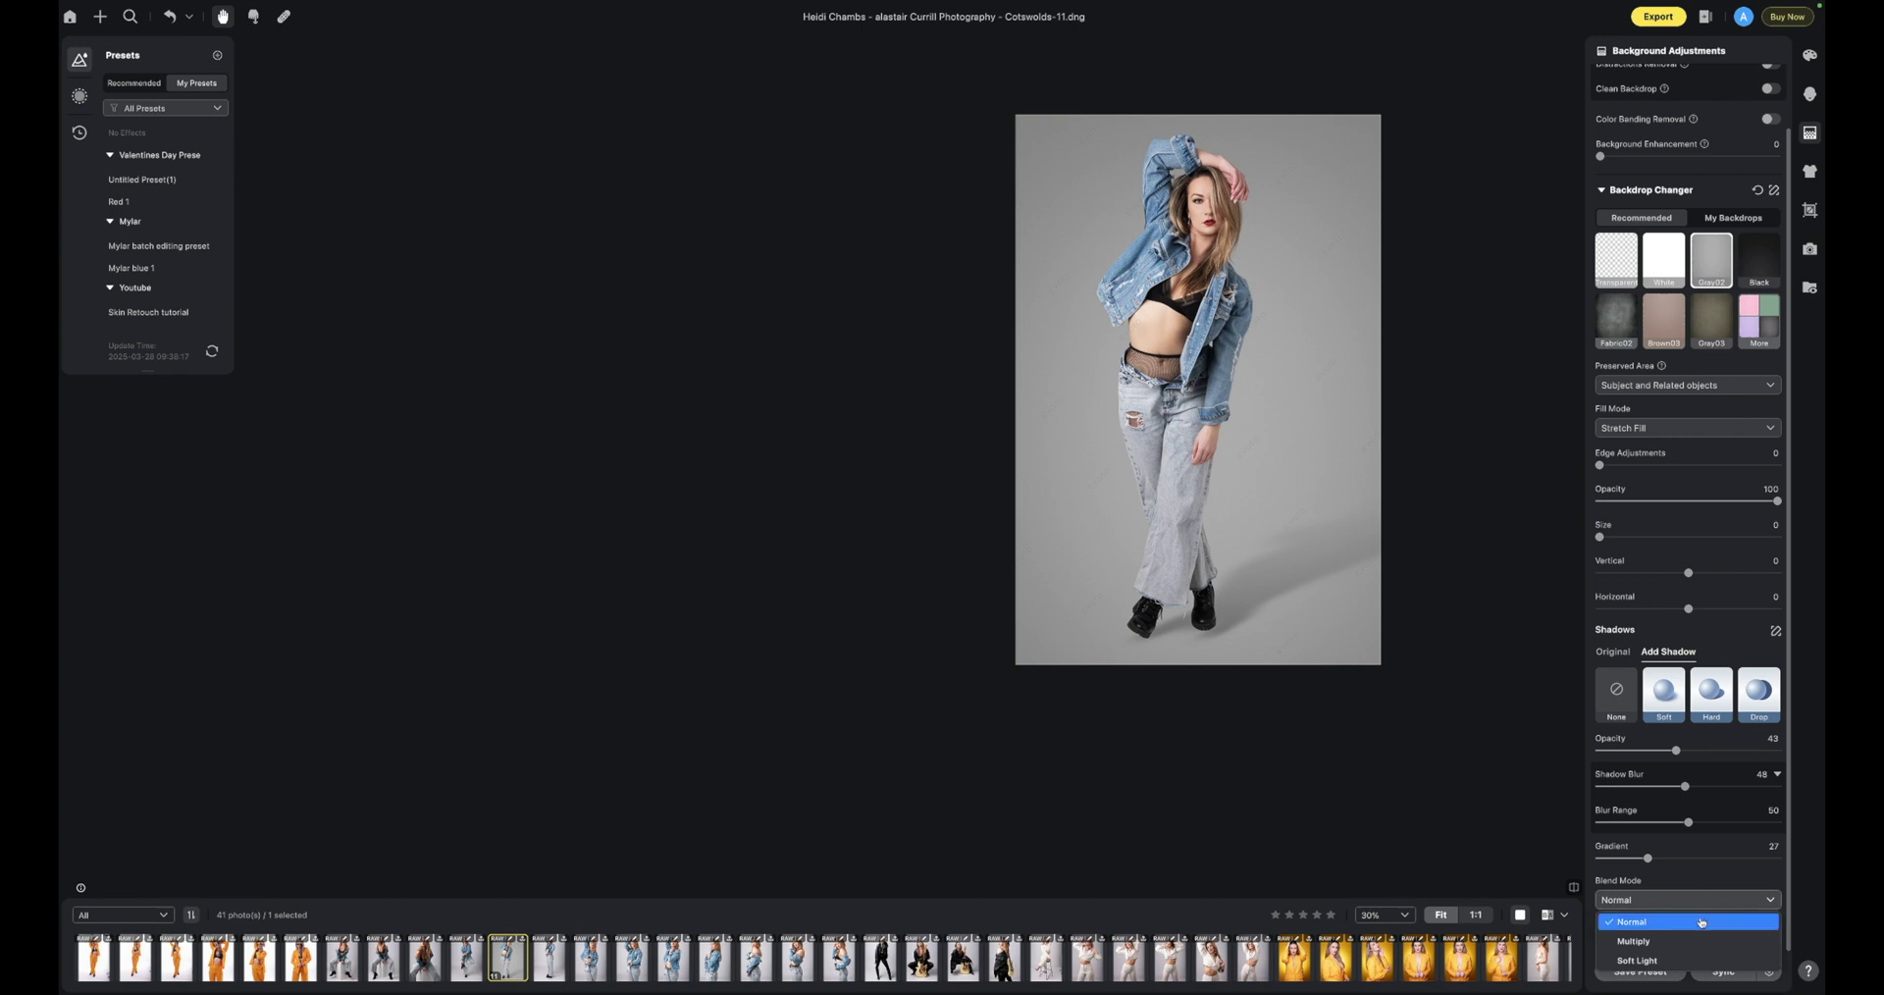
click(1669, 960)
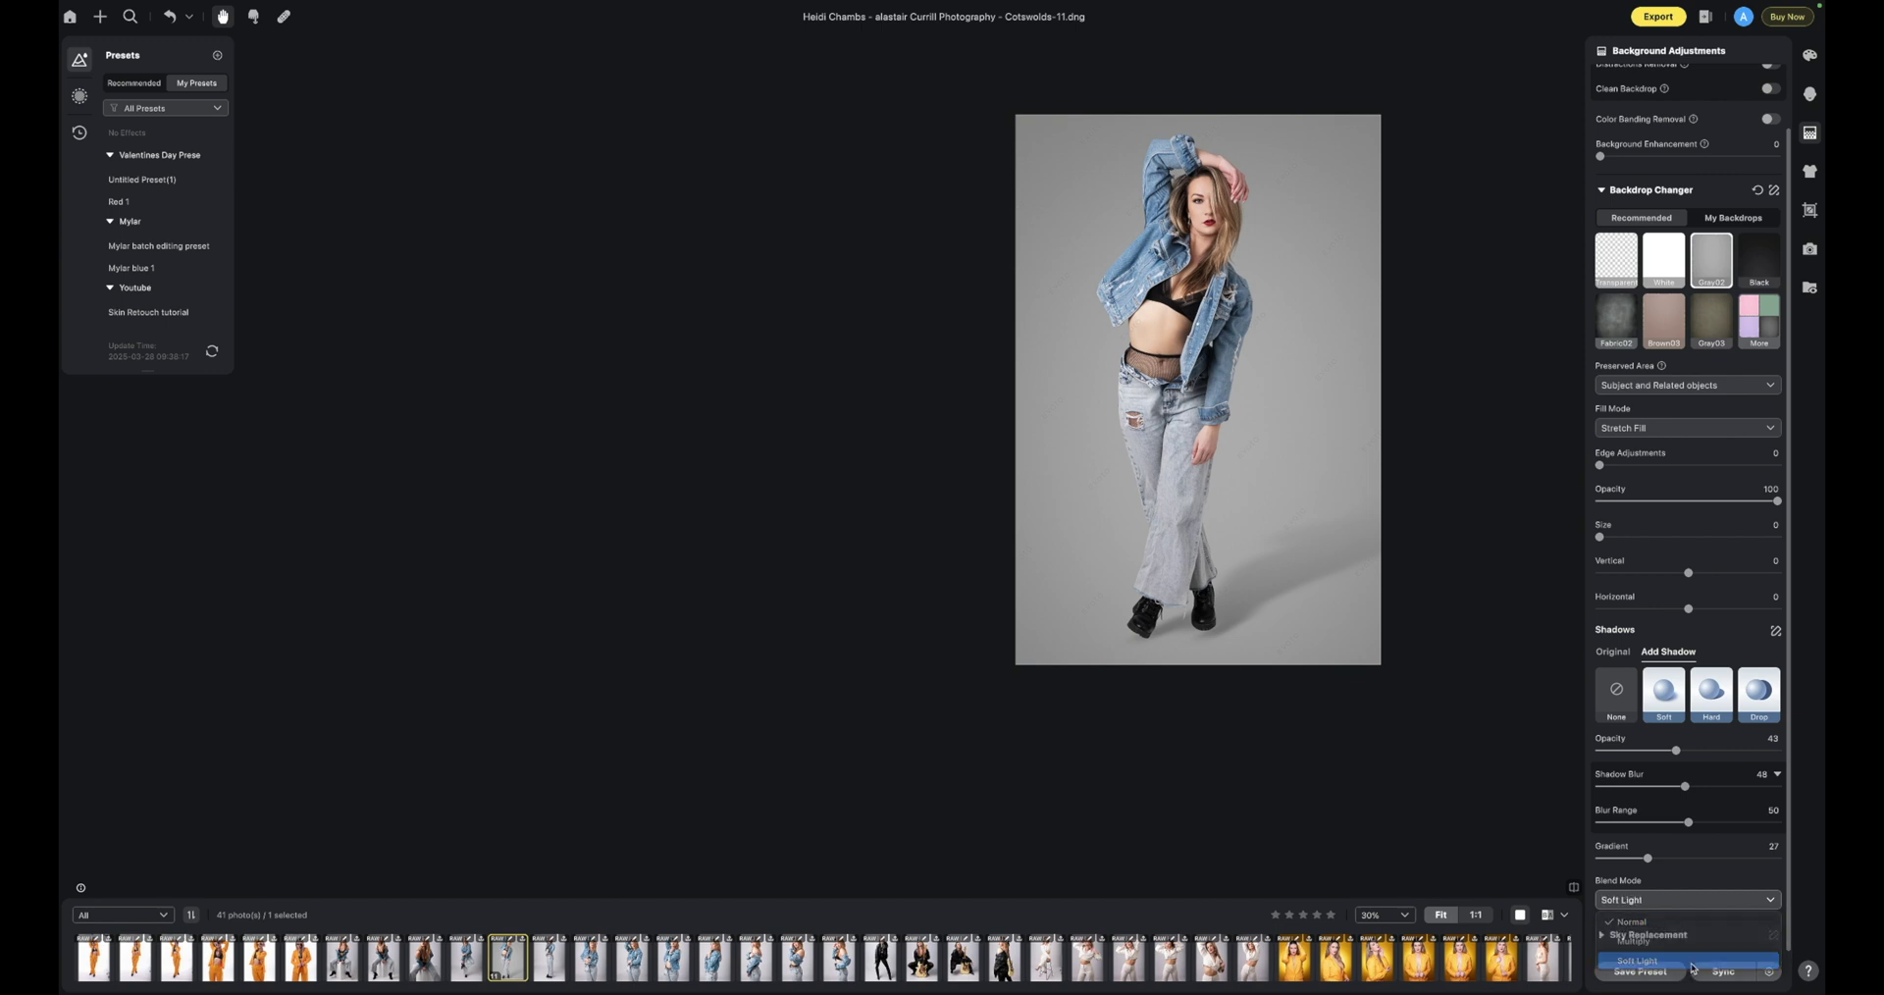
click(1669, 701)
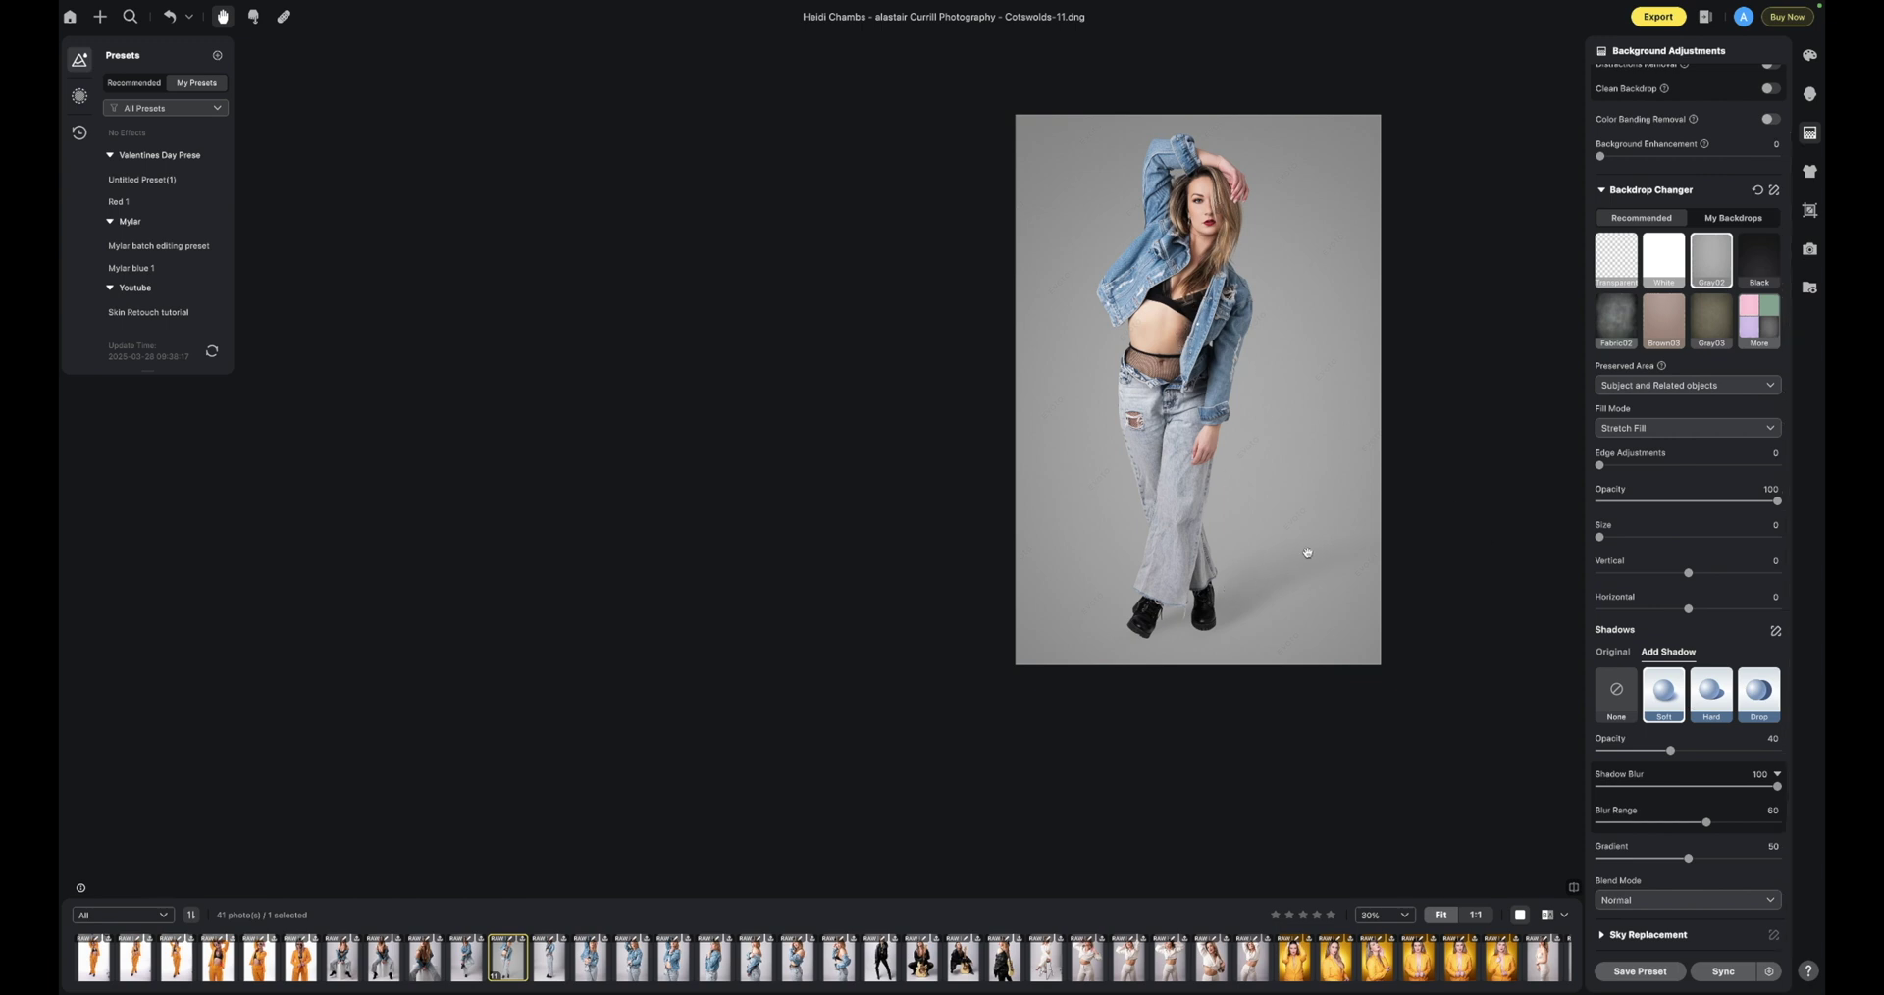
click(1617, 704)
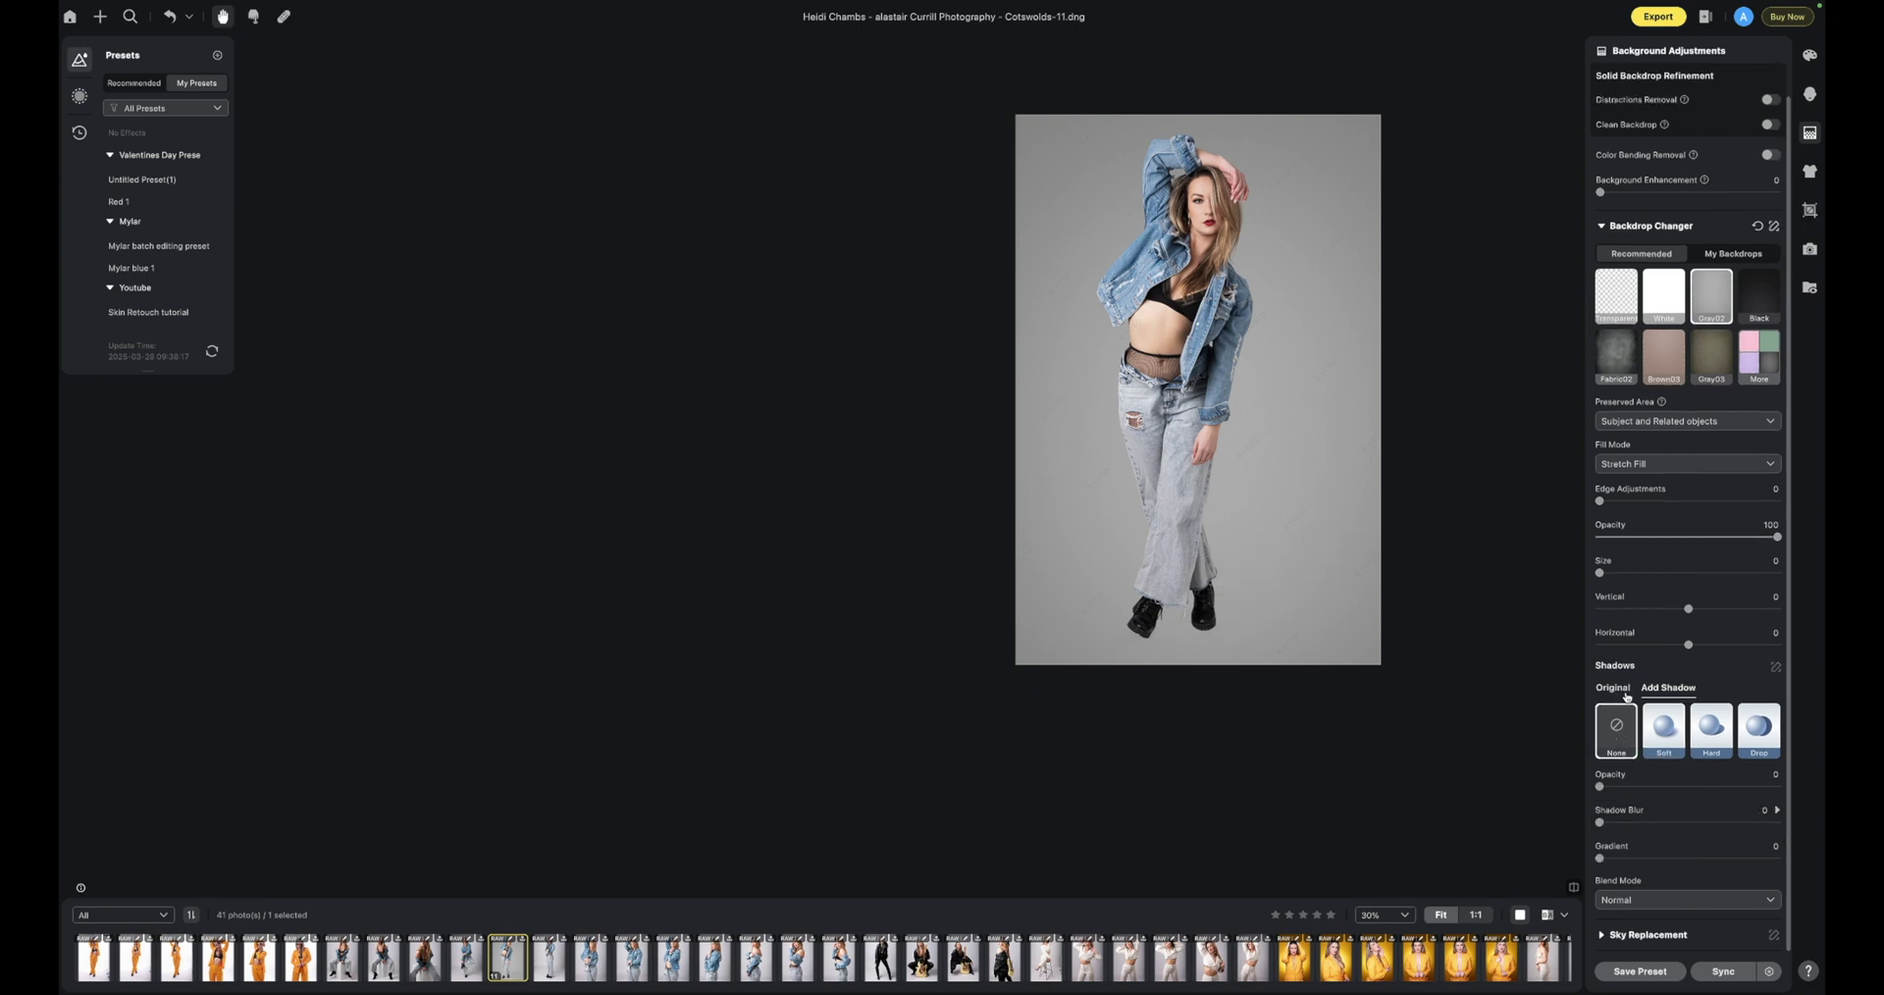
click(1673, 726)
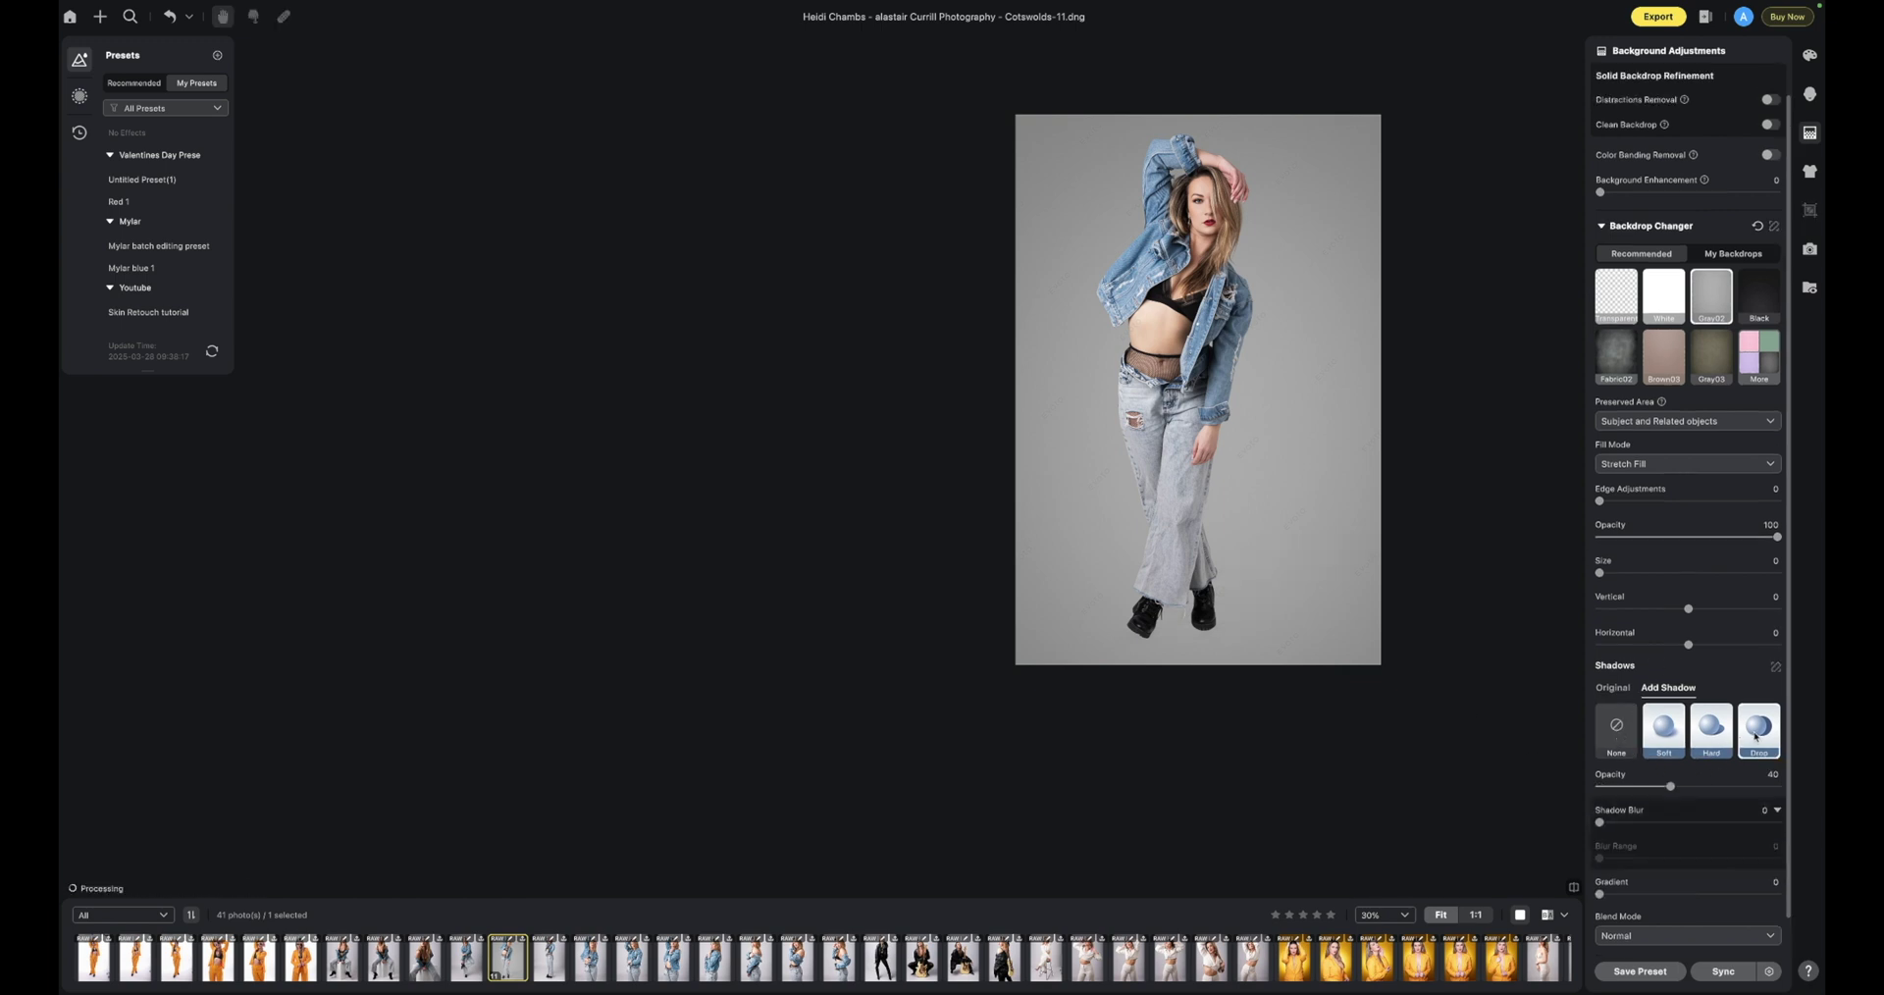
click(1758, 727)
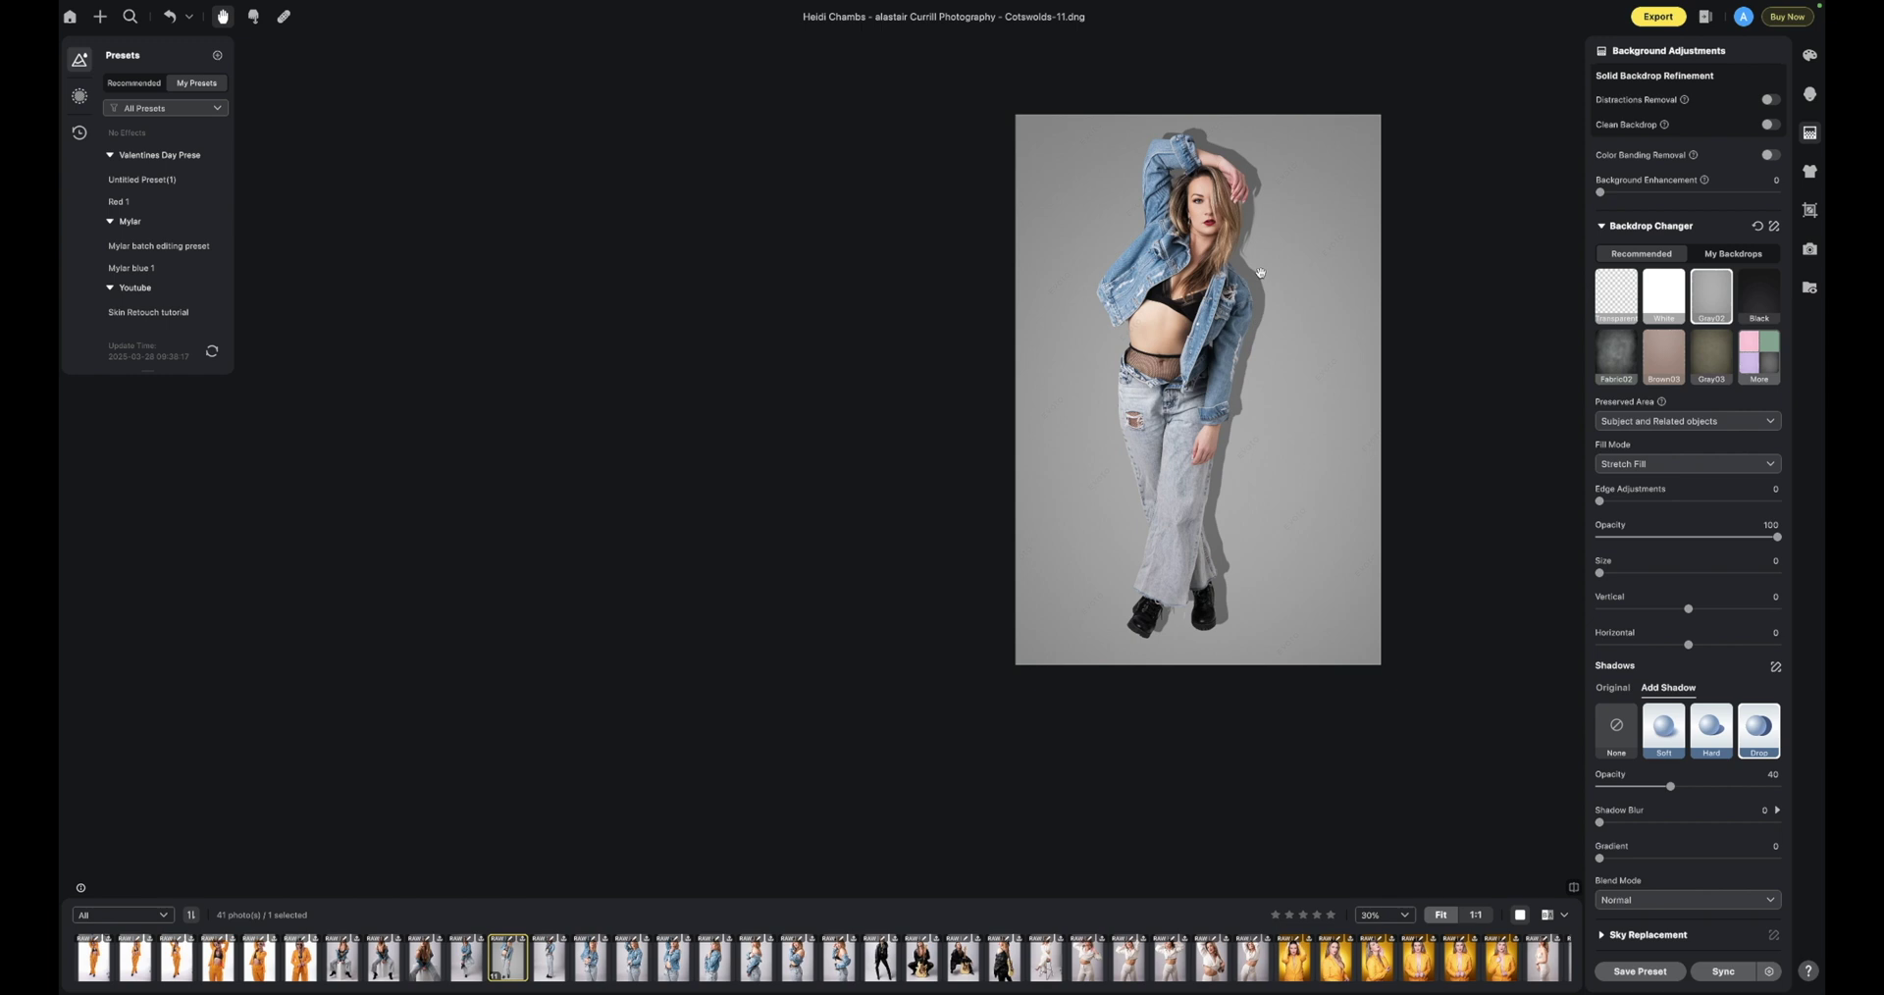
click(1661, 726)
click(1710, 731)
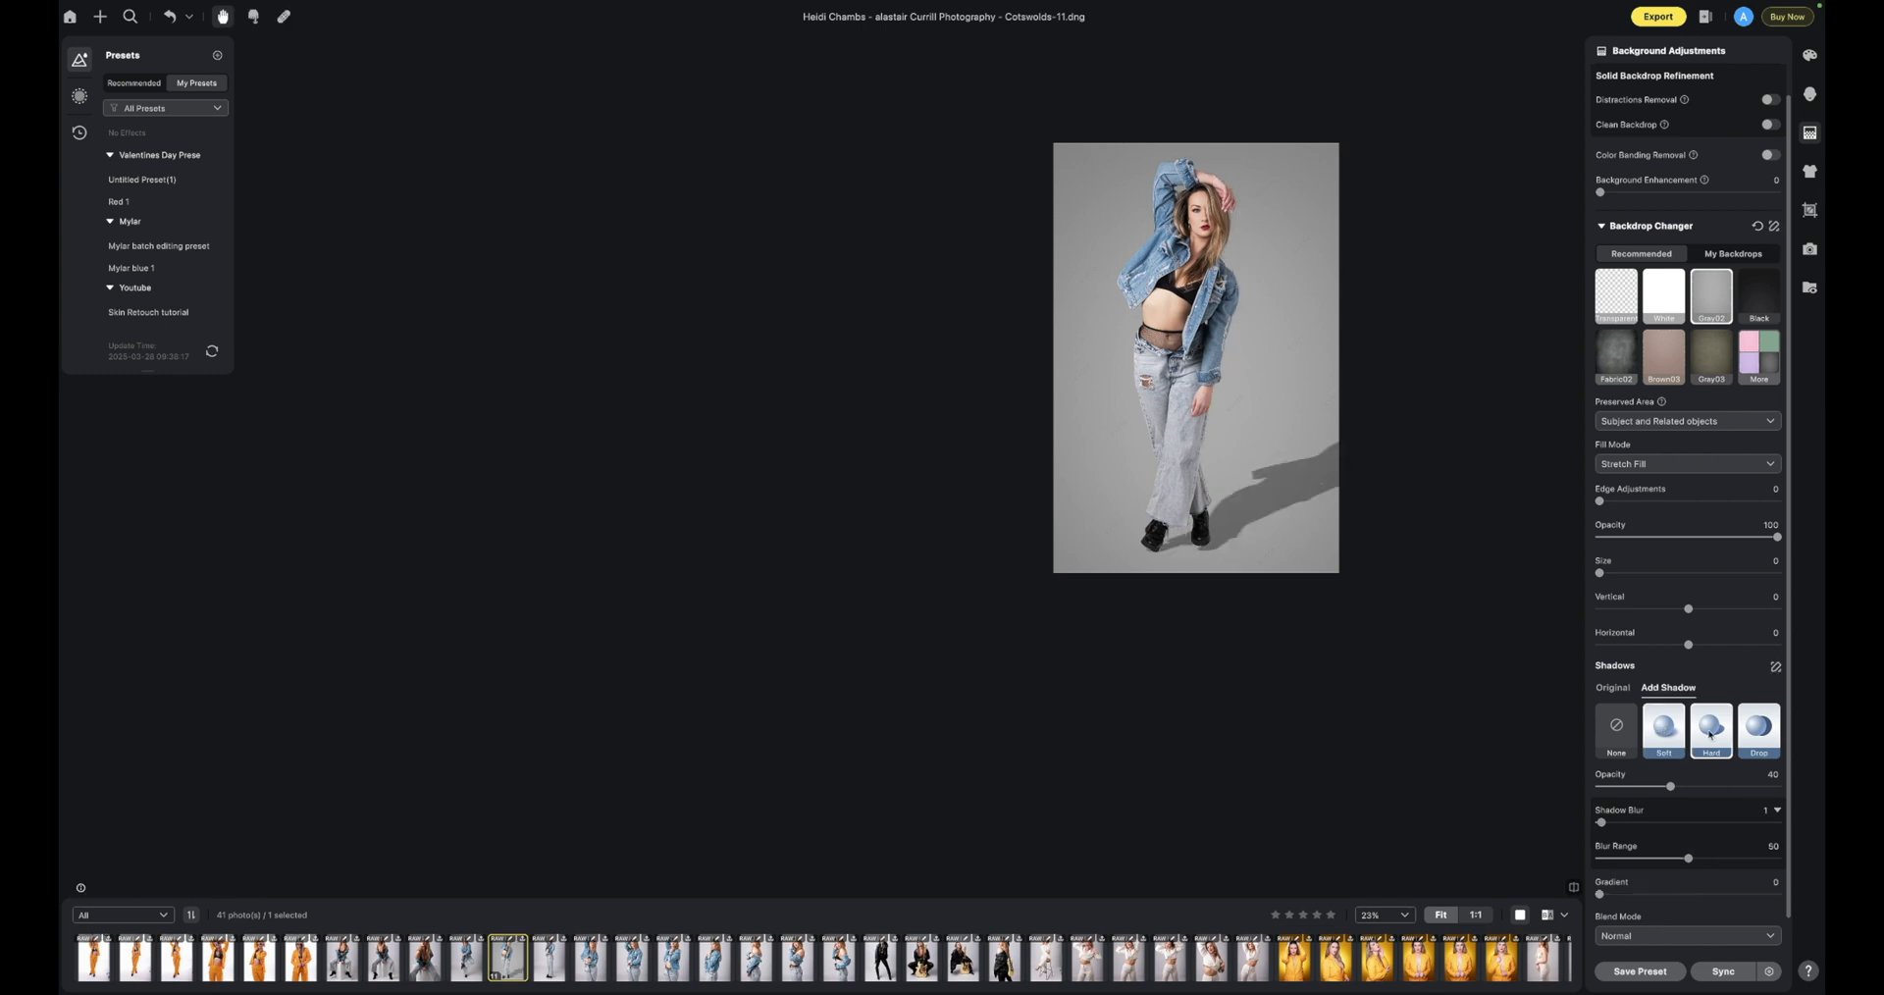
click(1668, 734)
scroll(1690, 745, down, 1)
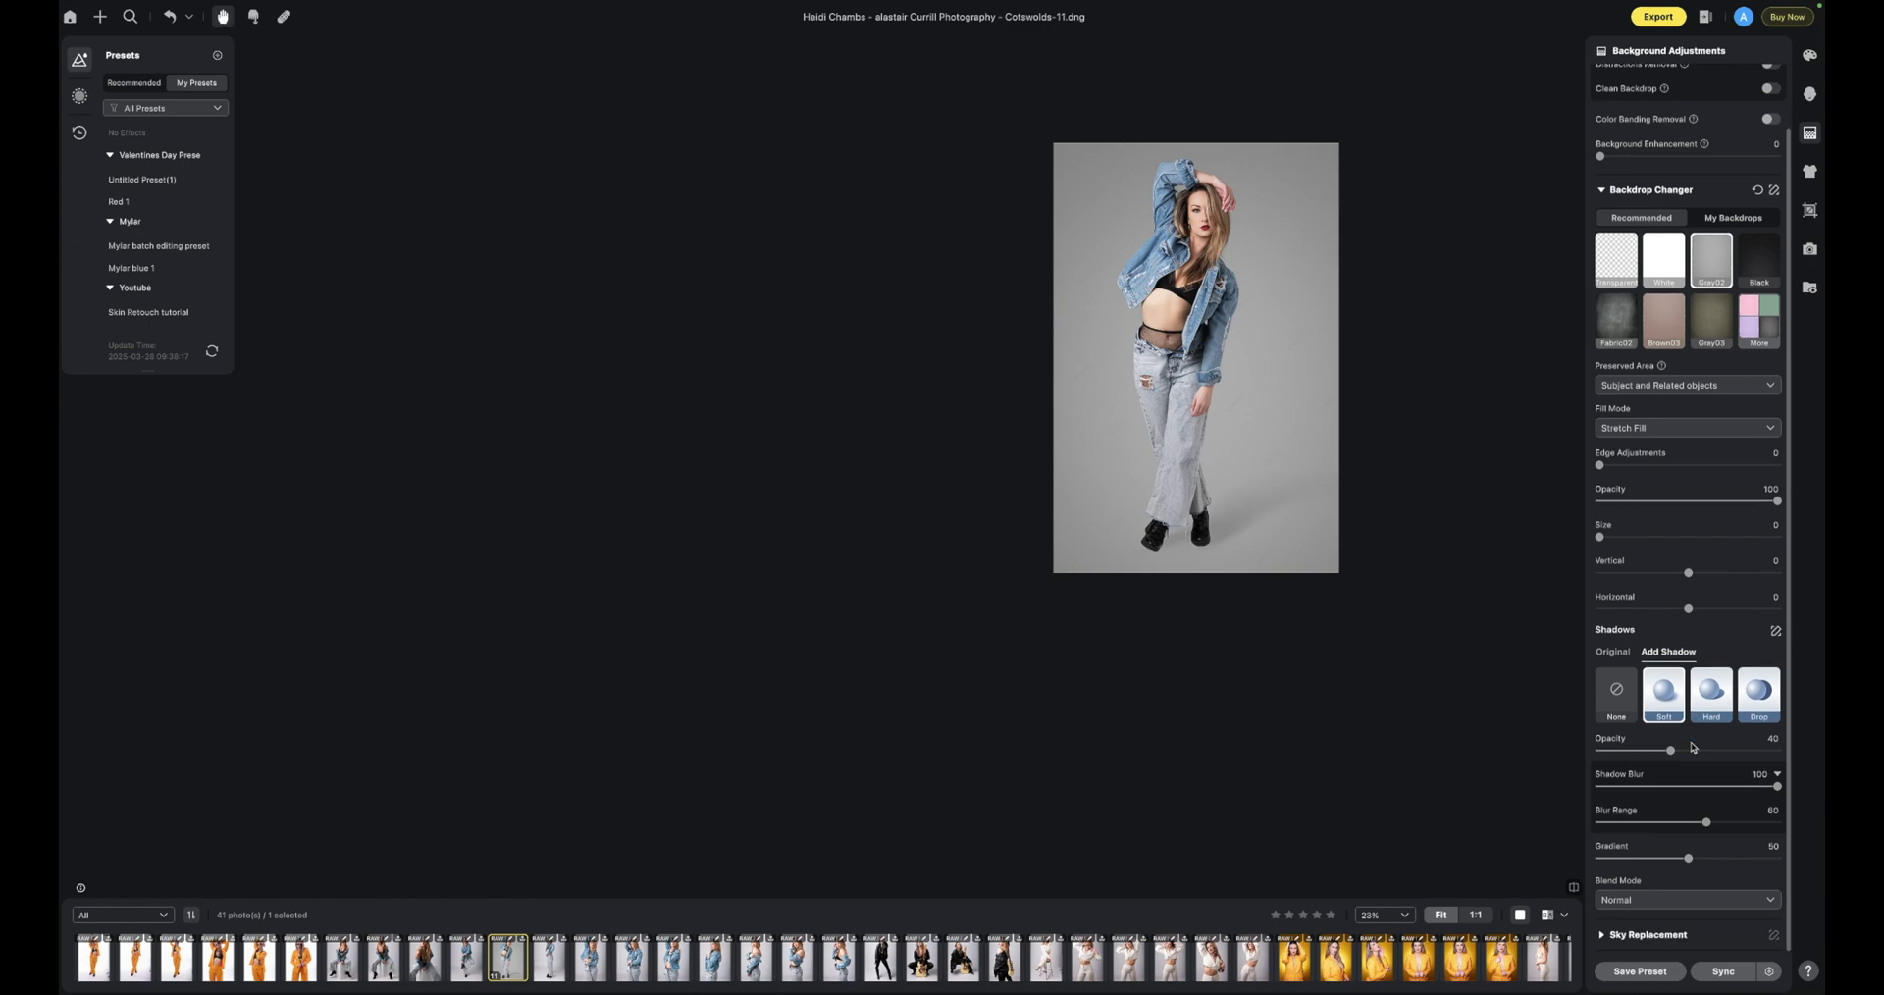